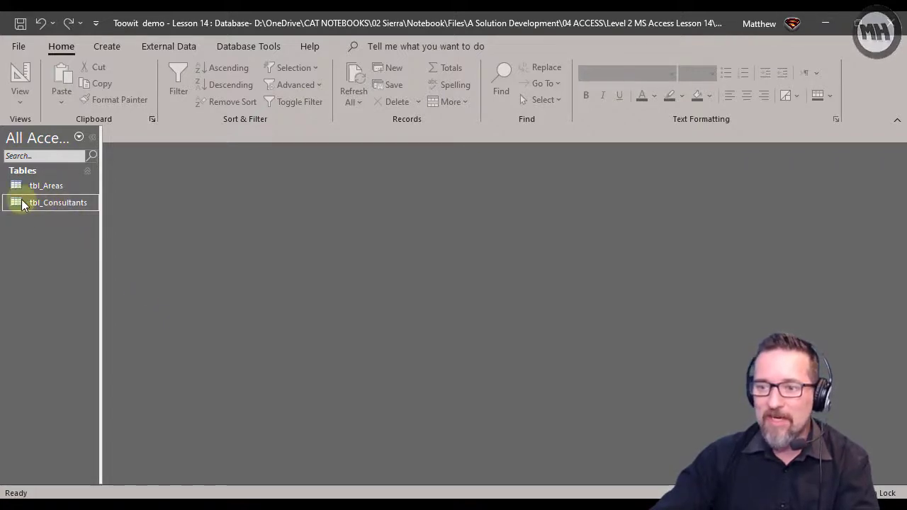
Open the tbl_Consultants table, examine all its fields from ID across to Commission, and close it.
double_click(66, 206)
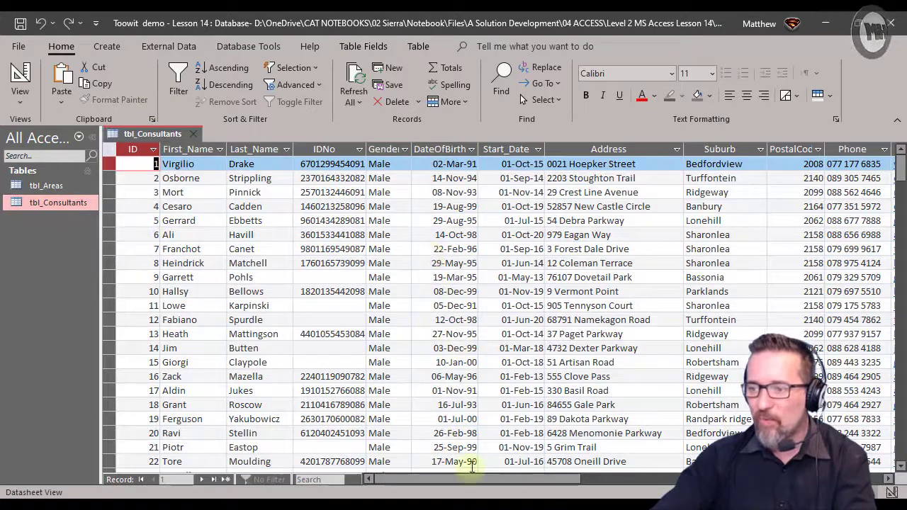
drag(405, 478, 495, 484)
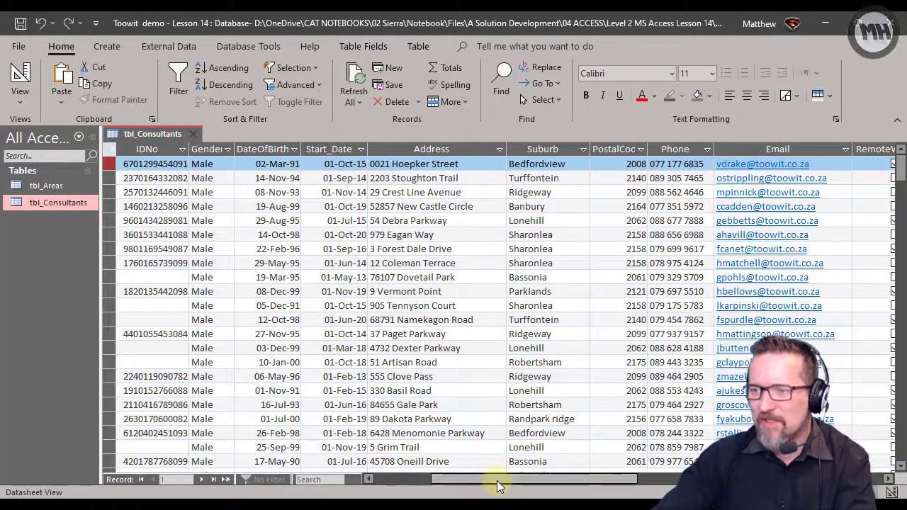
drag(487, 483, 602, 479)
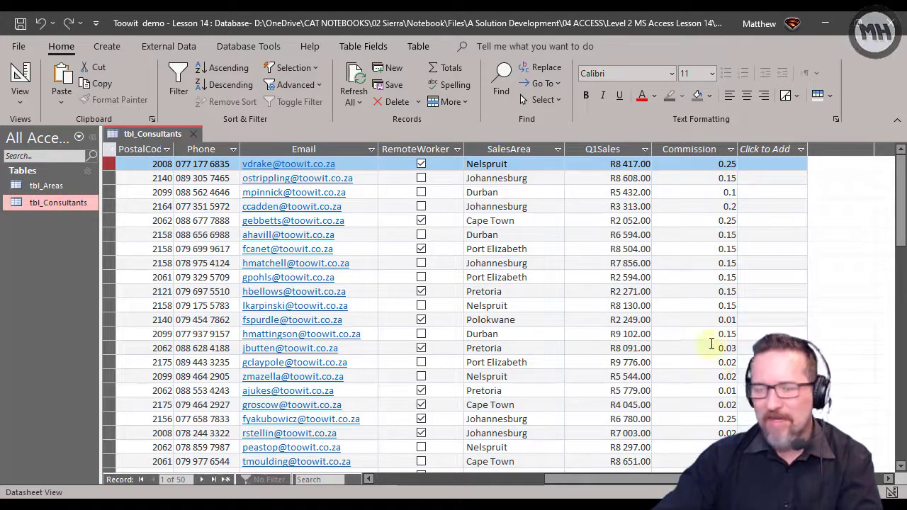
click(537, 479)
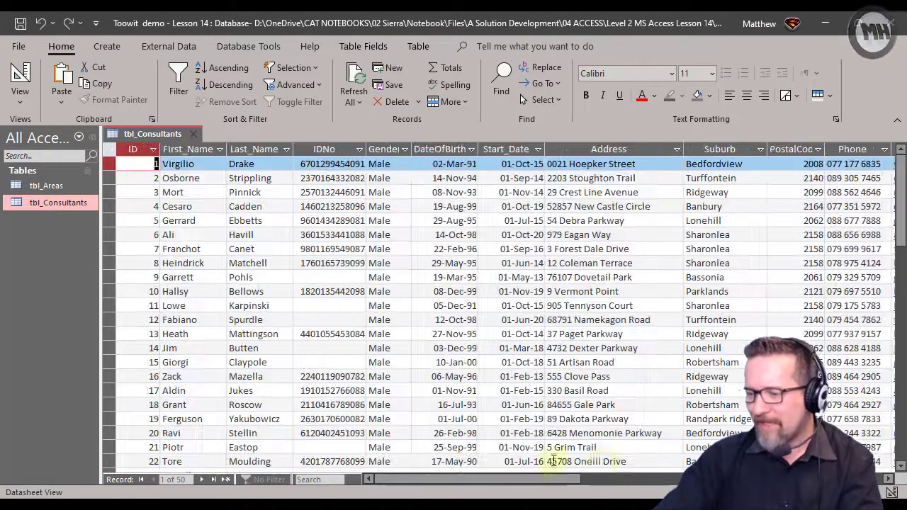
click(199, 139)
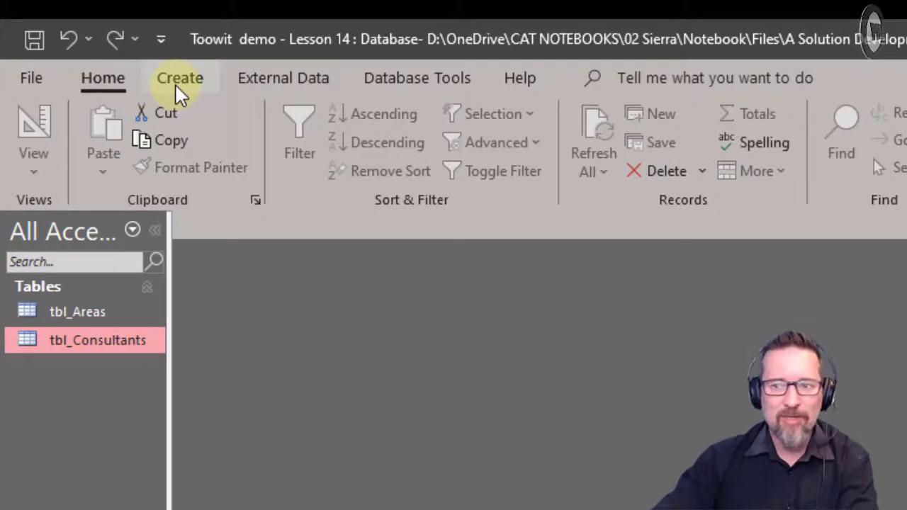
Create a blank query in Design view, close its Property Sheet, and add the tbl_Consultants table.
click(176, 84)
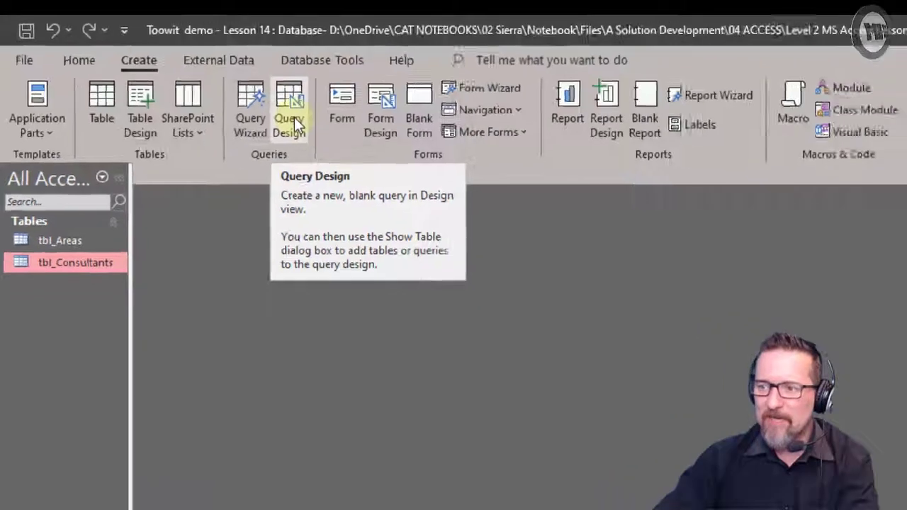
click(378, 159)
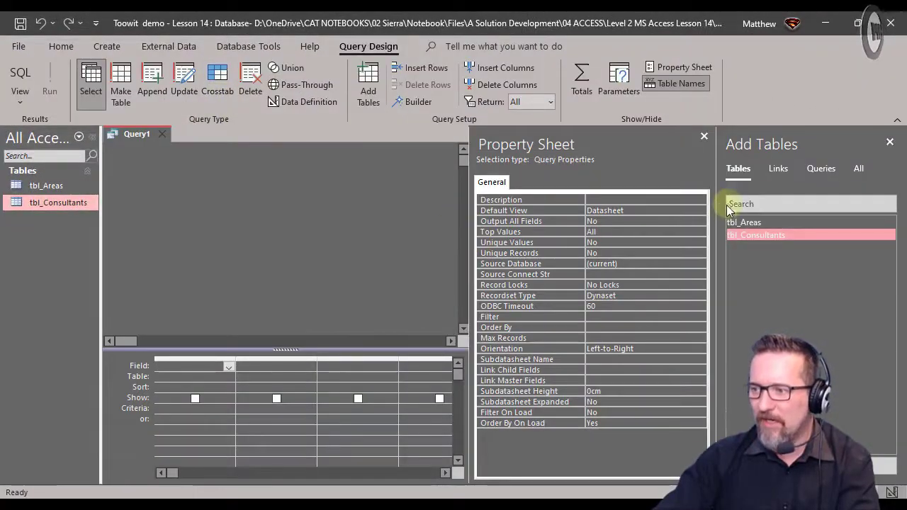
click(703, 137)
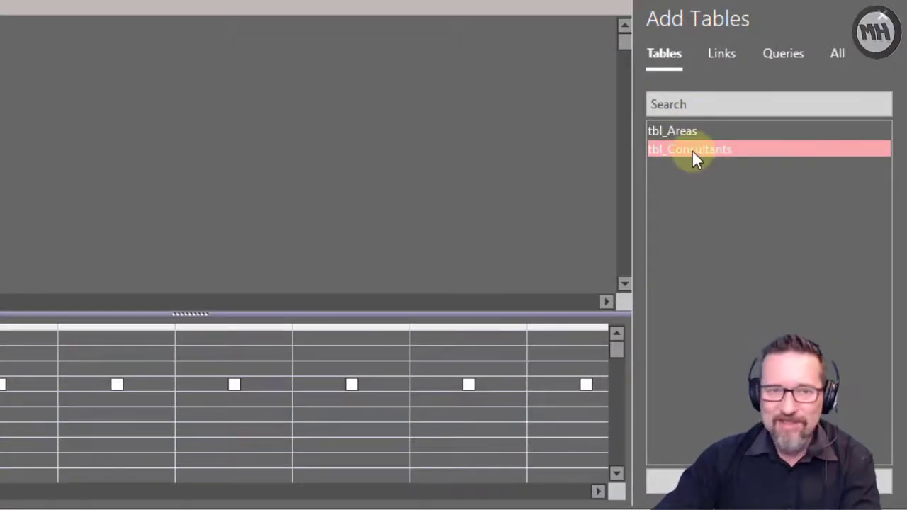
drag(693, 149, 0, 91)
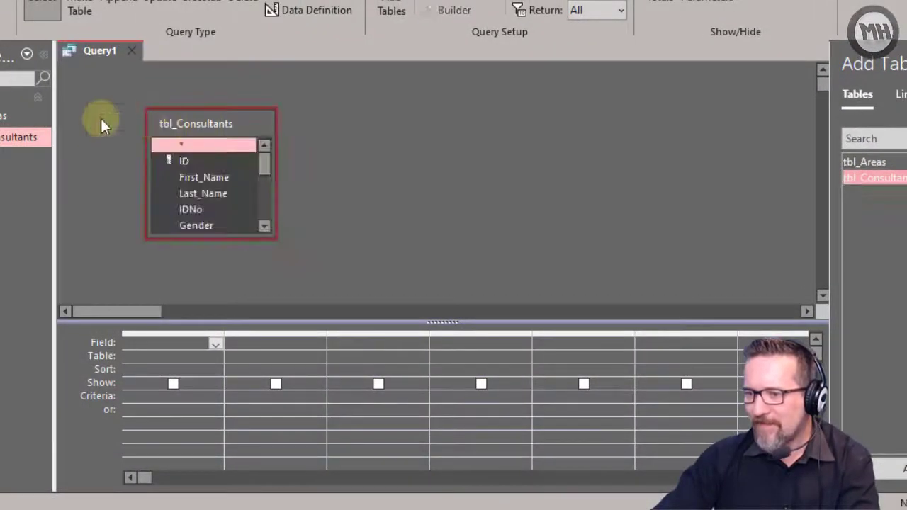
Move the tbl_Consultants field list to the corner of the query design area and enlarge it to show more fields.
drag(216, 117, 153, 84)
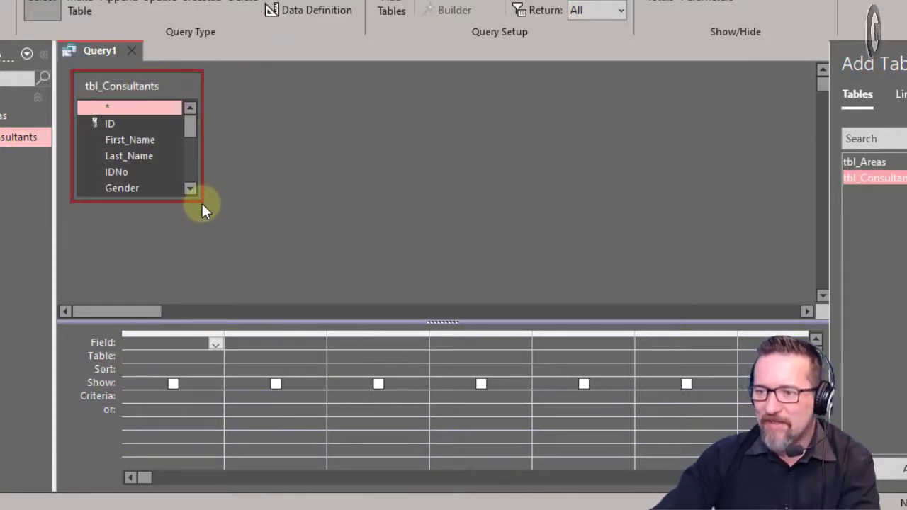
drag(201, 200, 234, 282)
drag(217, 152, 227, 112)
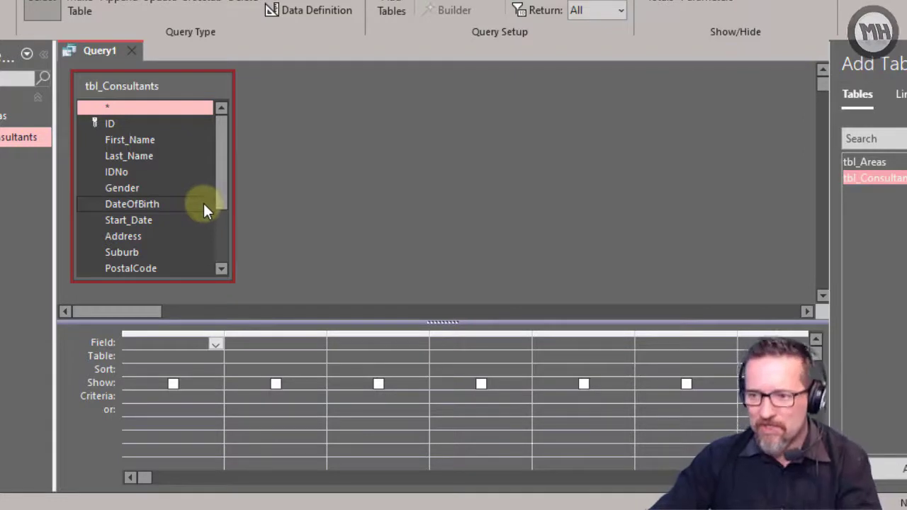
Add the Last_Name and First_Name fields, in that order, to the query design grid.
click(138, 157)
drag(143, 155, 172, 354)
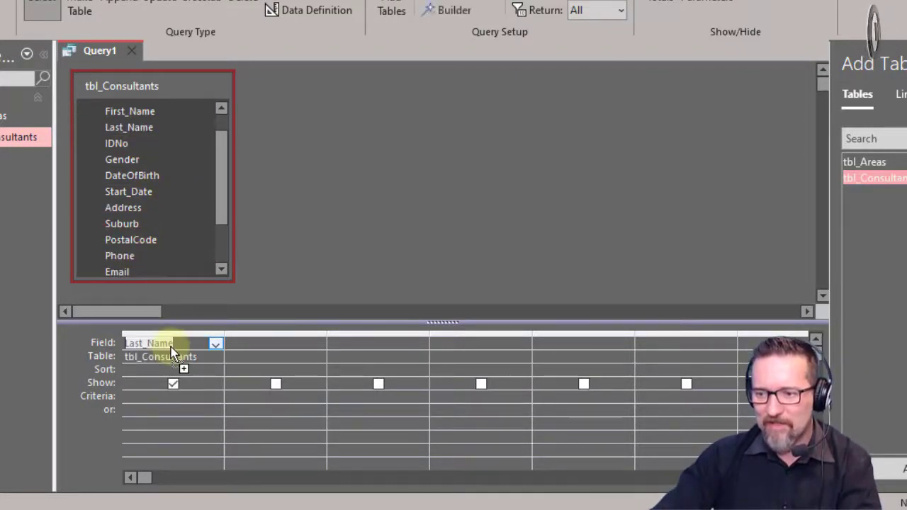
drag(221, 188, 221, 155)
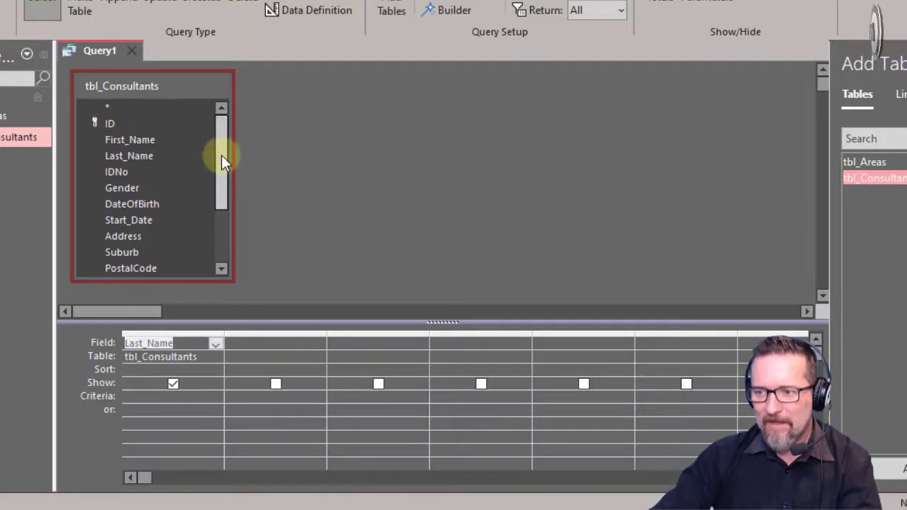
double_click(128, 138)
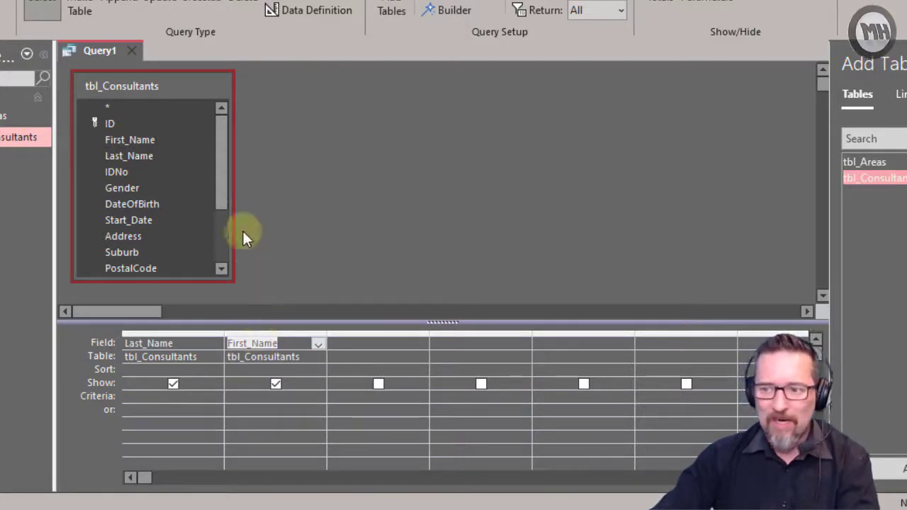
Add the Start_Date, Phone and Email fields to the next three columns of the query design grid.
click(402, 346)
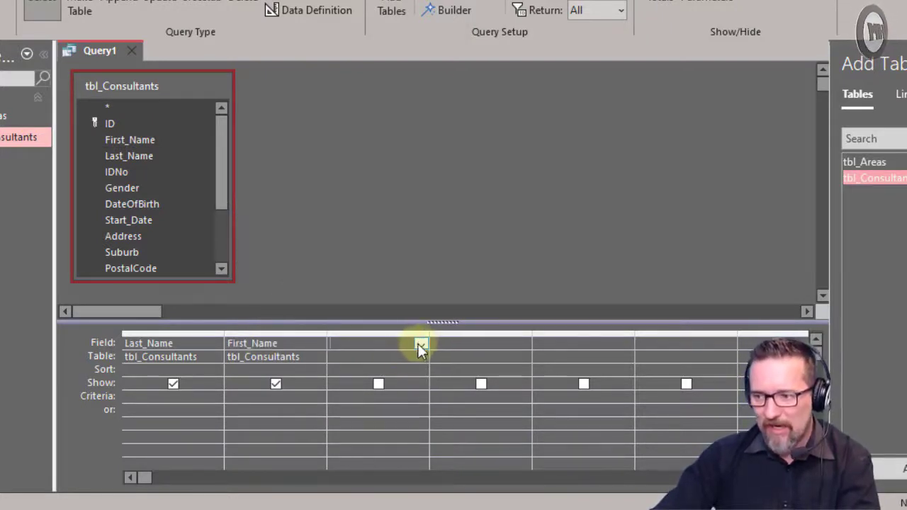
click(421, 345)
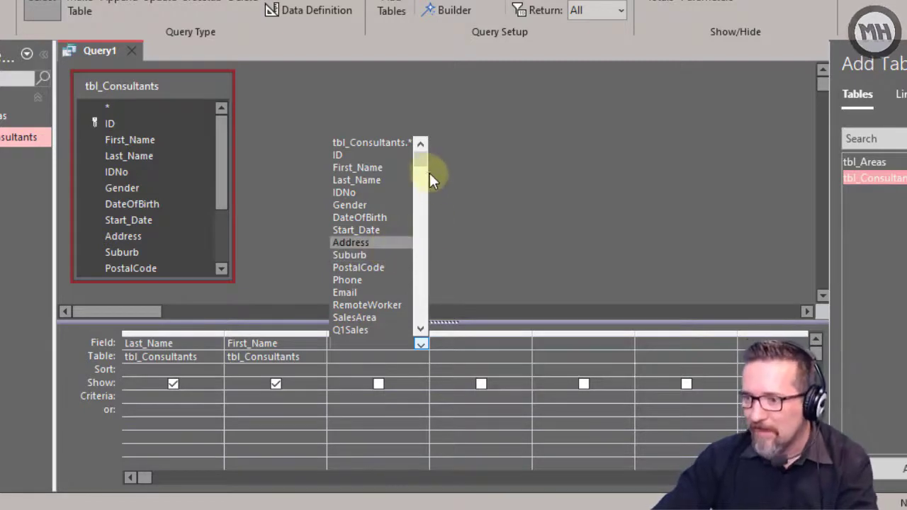
click(382, 234)
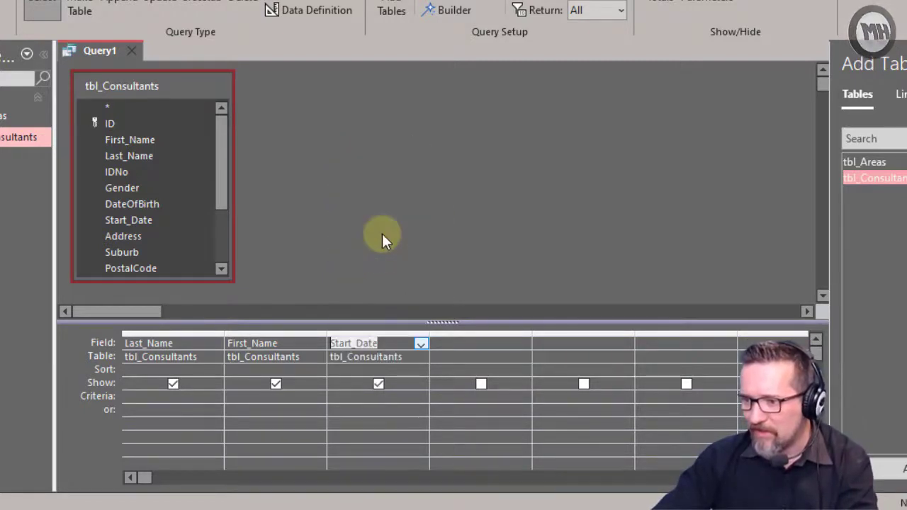
click(479, 344)
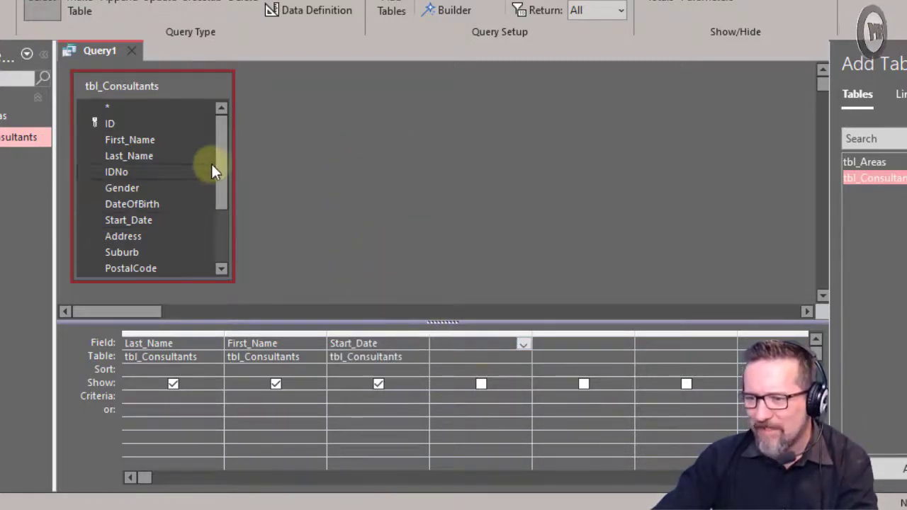
drag(219, 159, 196, 238)
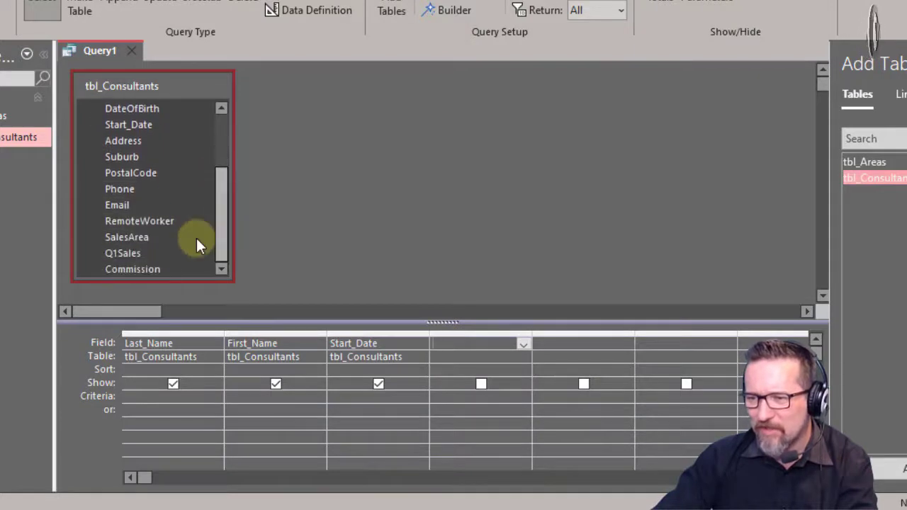
double_click(142, 190)
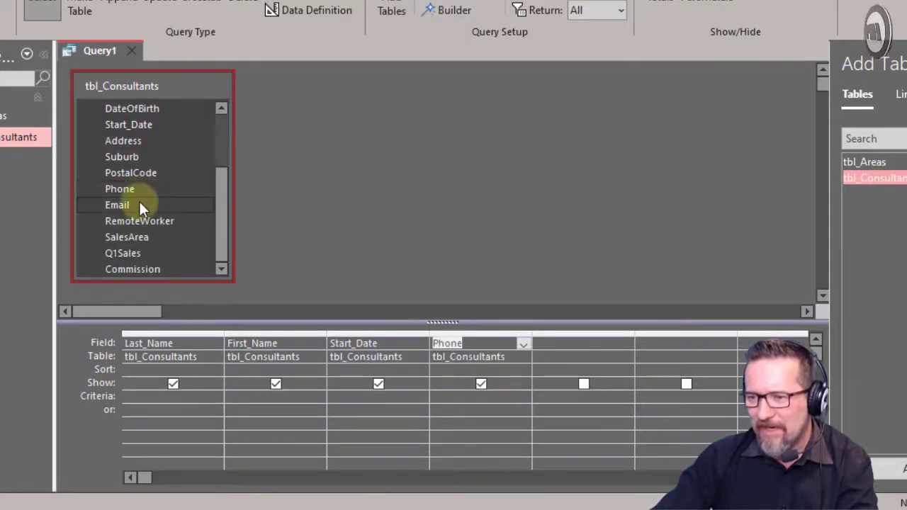
double_click(139, 201)
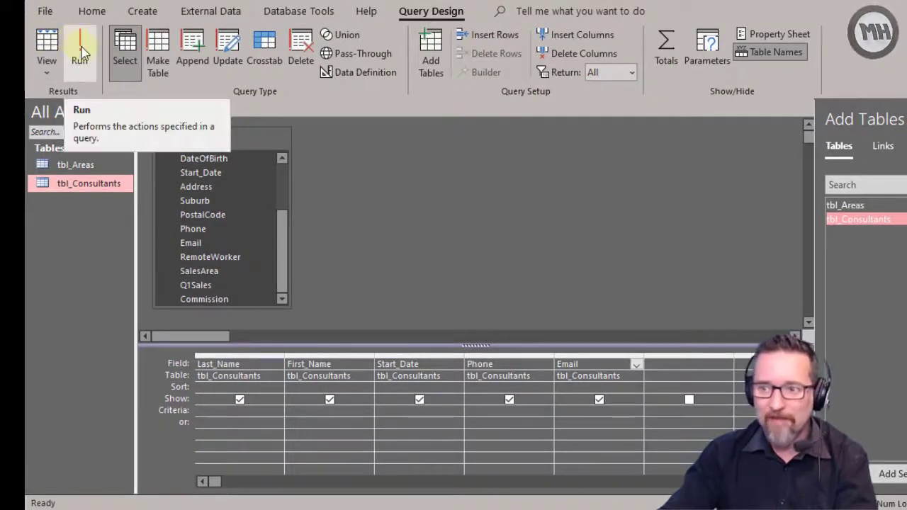
Run the query and look through all the resulting records.
click(81, 51)
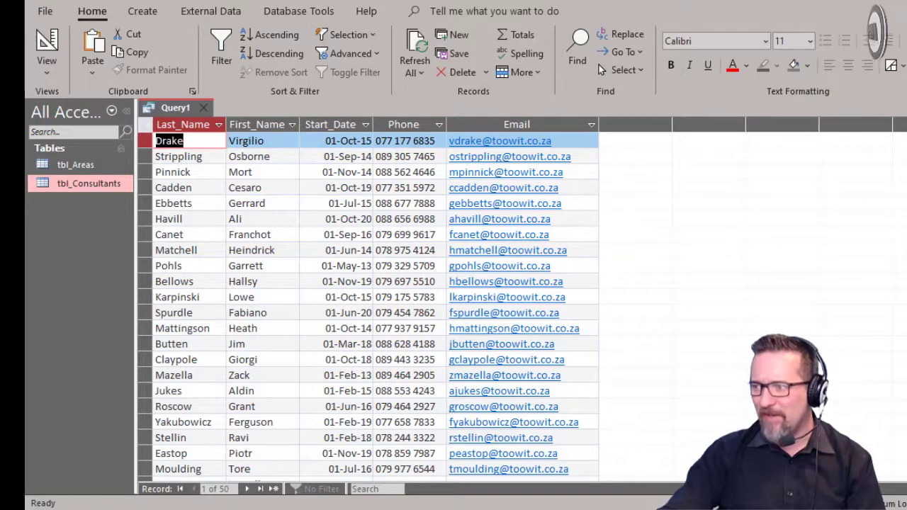
scroll(369, 297, down, 12)
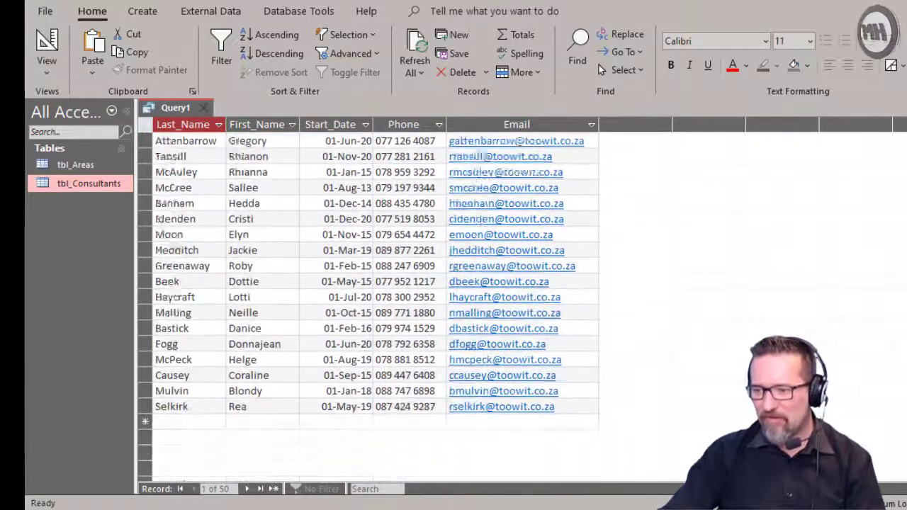
scroll(794, 202, up, 12)
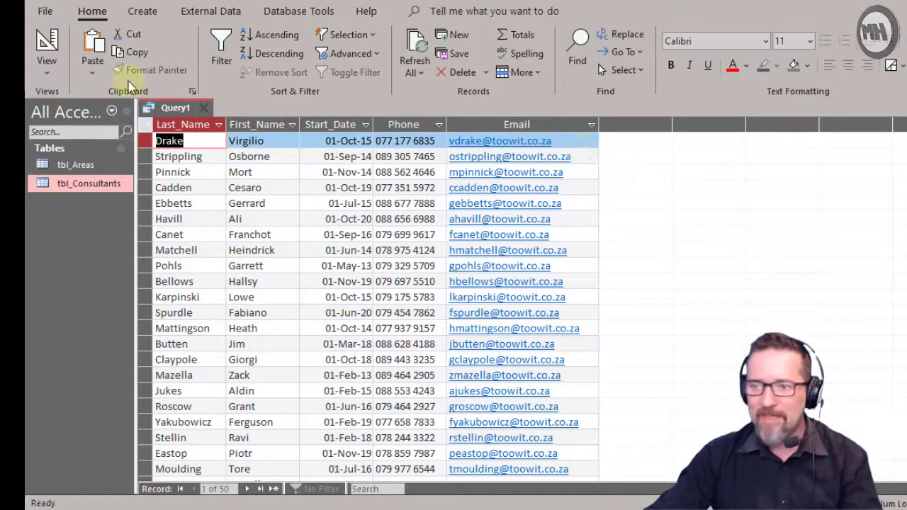
Save the query as ConsultantContactDetails.
click(44, 3)
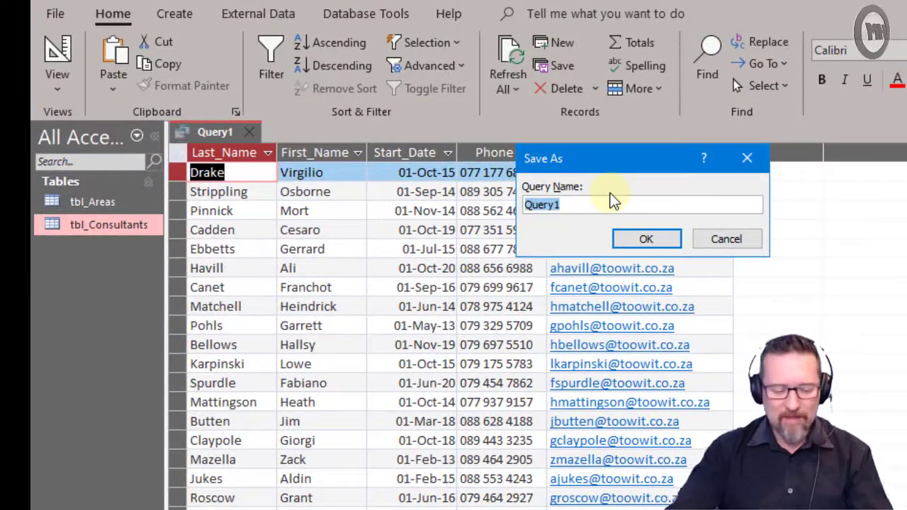
text(COnsultant)
key(BackSpace)
key(BackSpace)
key(BackSpace)
key(BackSpace)
key(BackSpace)
text(onsultantContactDetails)
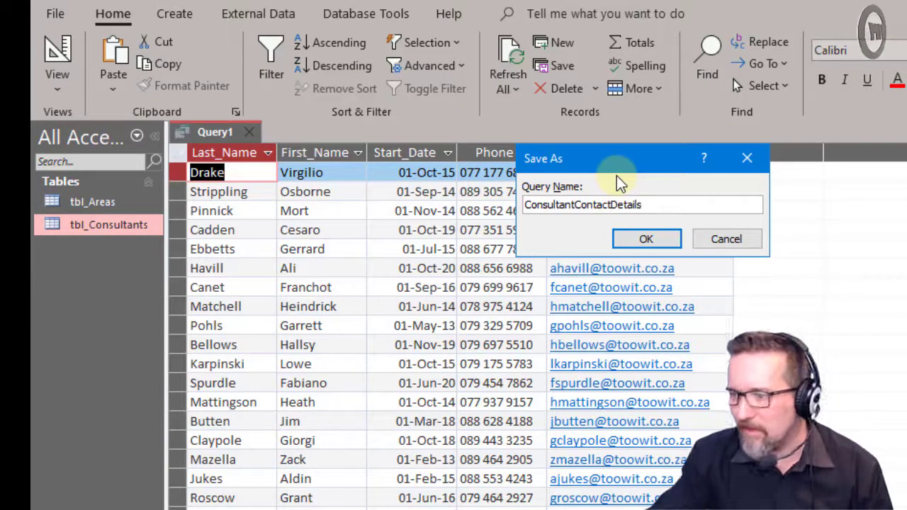
click(646, 239)
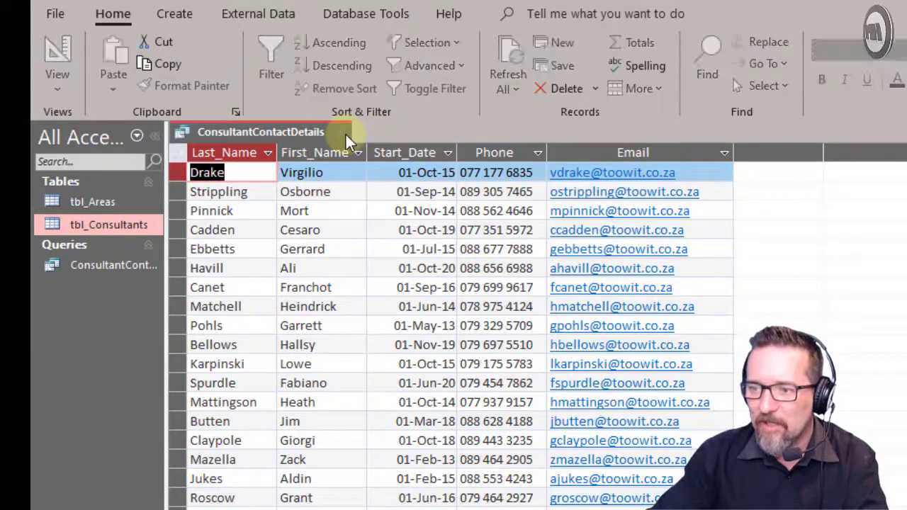
Close the ConsultantContactDetails query and widen the Navigation Pane to show more of its name.
click(345, 133)
drag(150, 271, 177, 269)
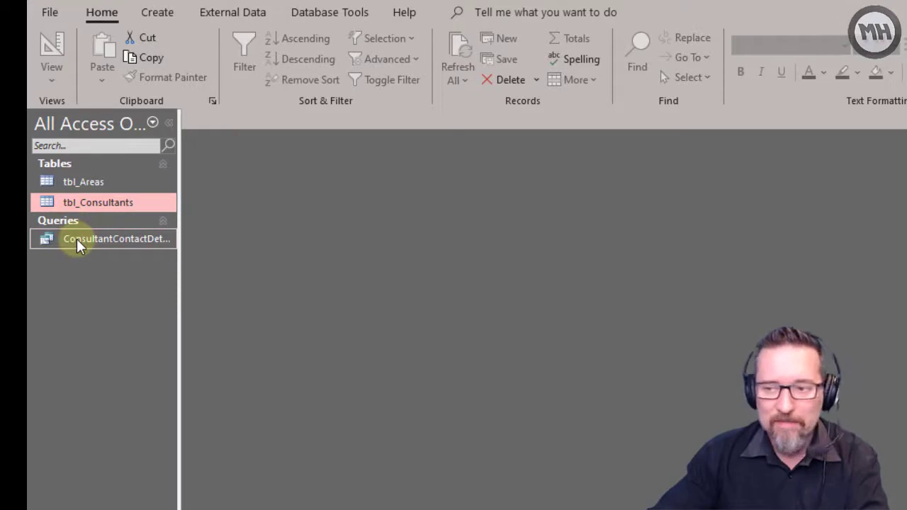
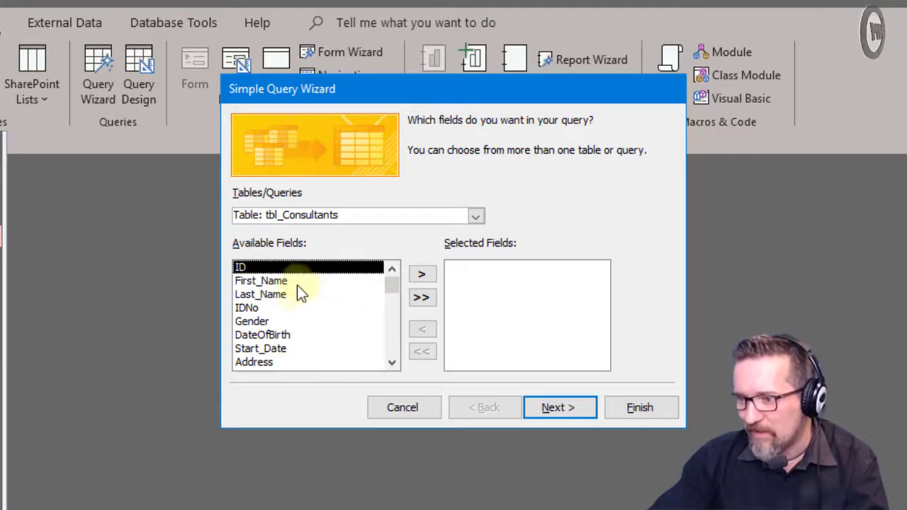
Add Last_Name, First_Name, IDNo and DateOfBirth from tbl_Consultants to the selected fields in the Simple Query Wizard.
click(294, 294)
click(418, 275)
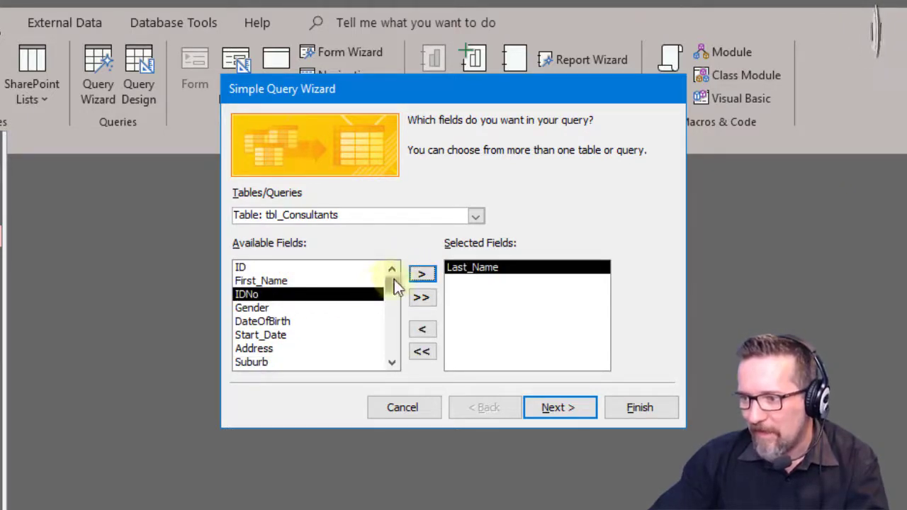
click(312, 281)
click(418, 275)
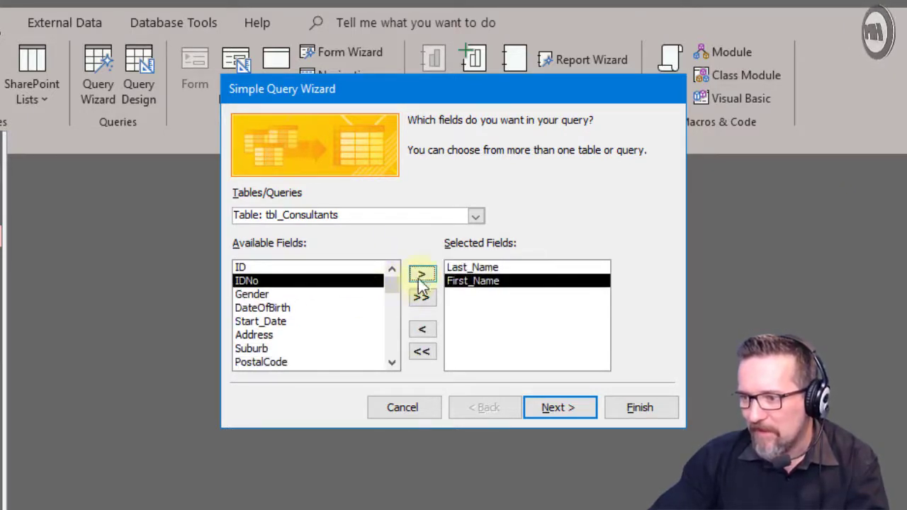
click(418, 275)
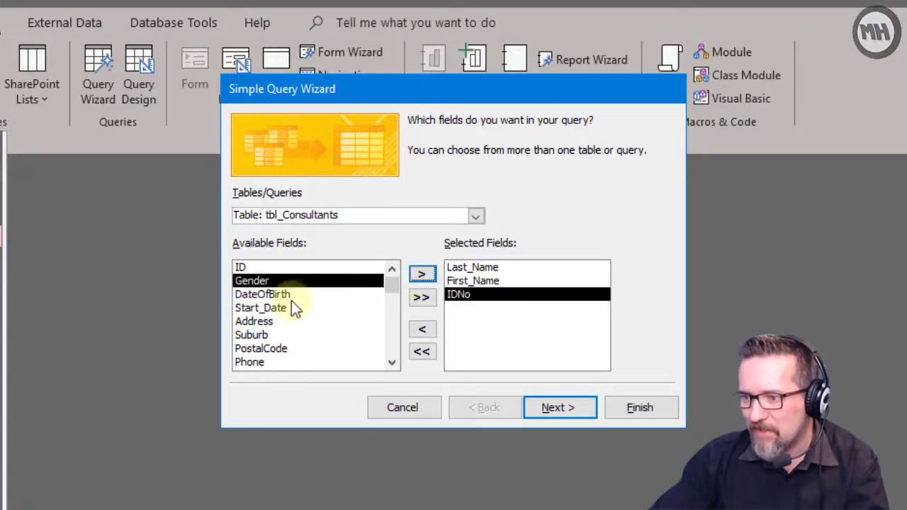
click(294, 294)
click(421, 274)
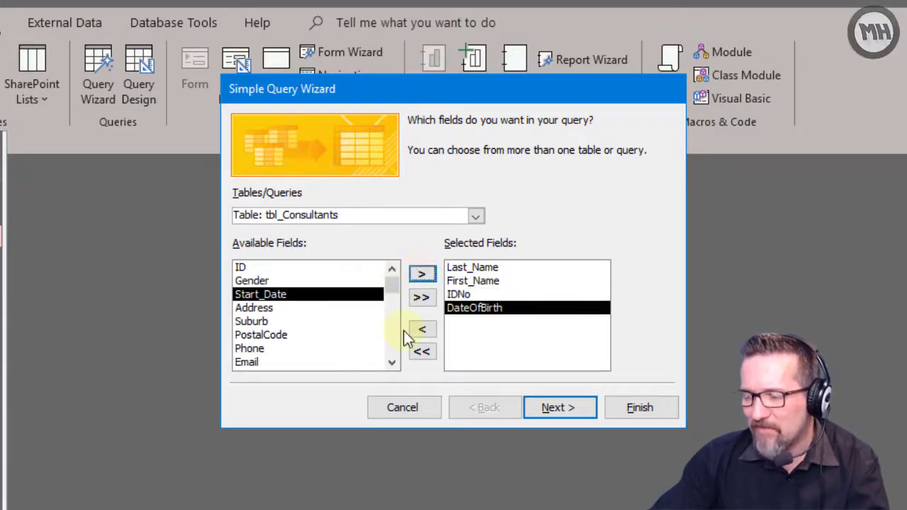
Add the SalesArea field to the selected fields in the Simple Query Wizard.
click(392, 363)
click(393, 363)
click(392, 362)
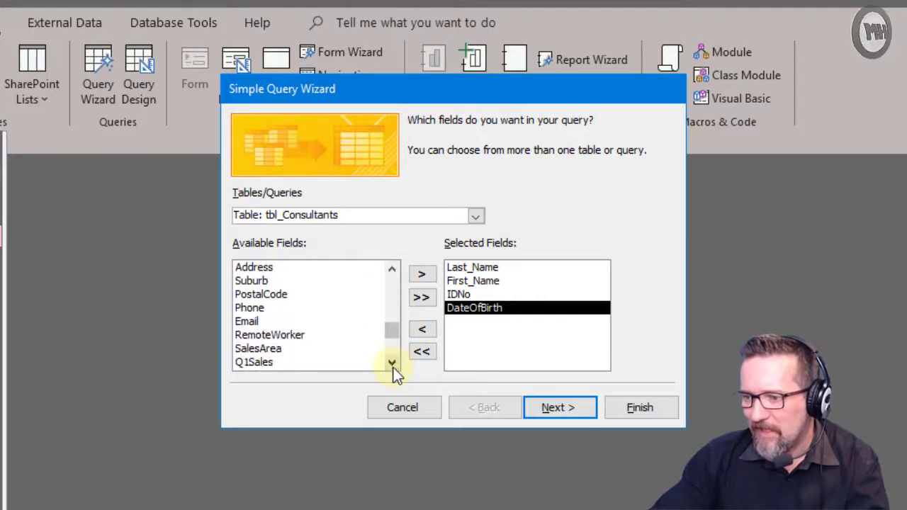
click(393, 362)
click(261, 335)
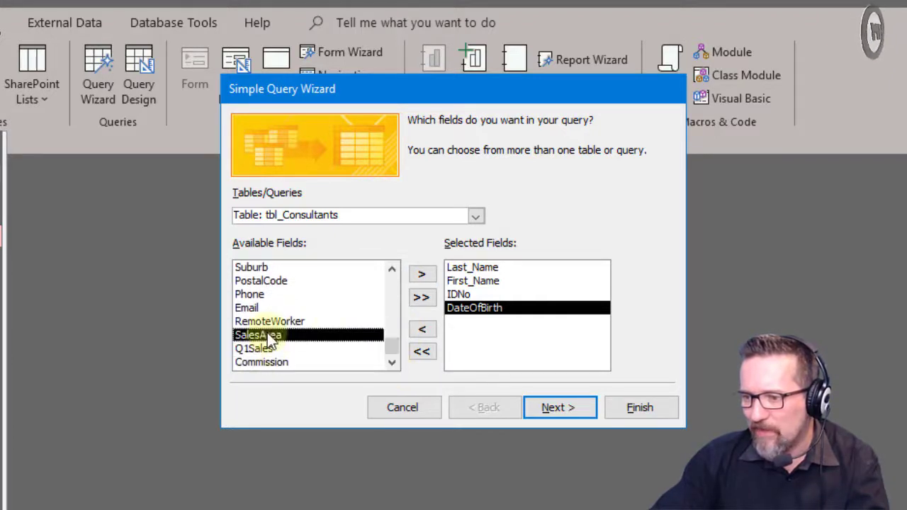
click(419, 274)
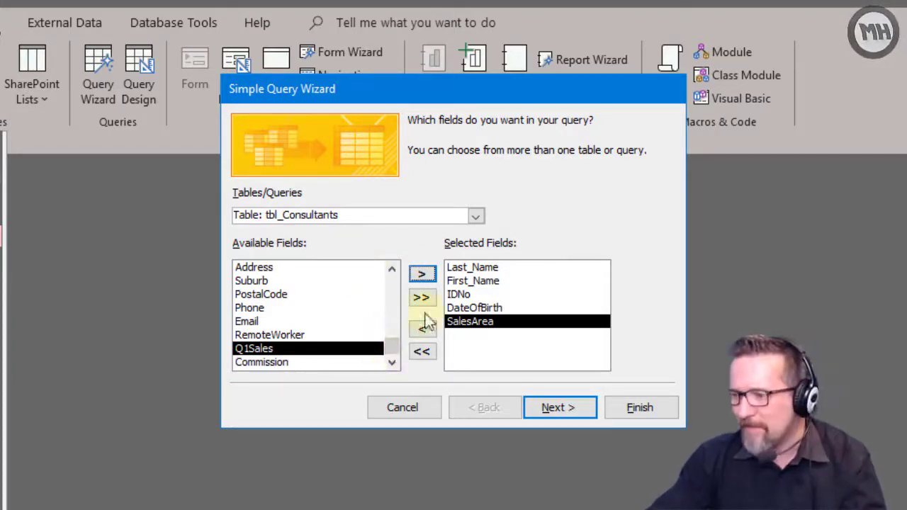
Keep the query as a detail query, title it Consultants Query and finish the wizard to view its information.
click(553, 411)
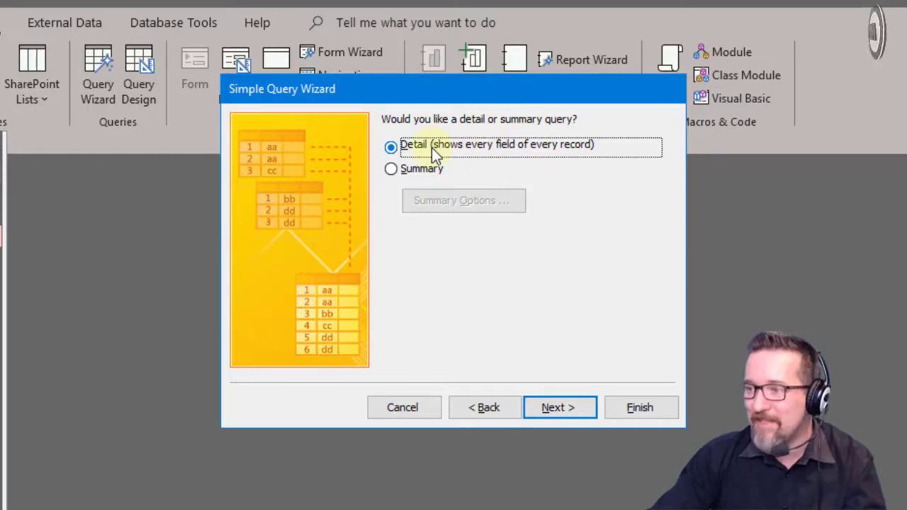
click(577, 412)
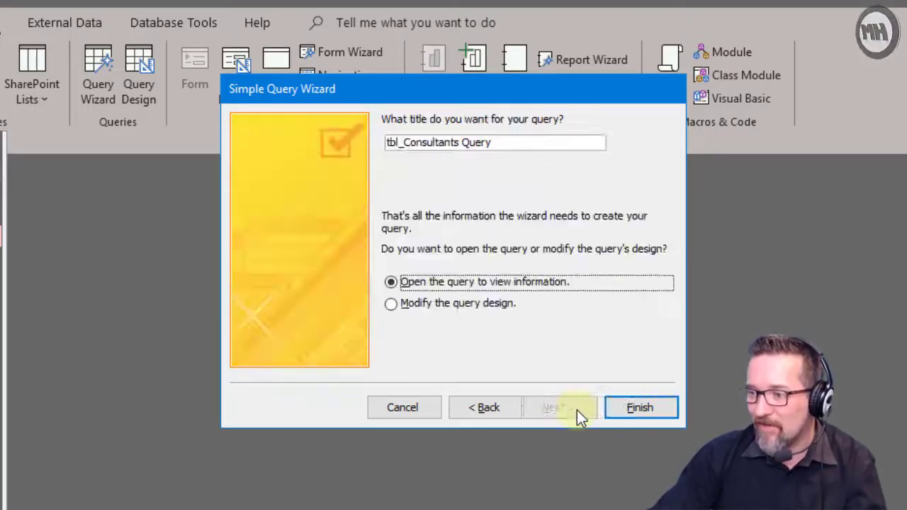
click(508, 144)
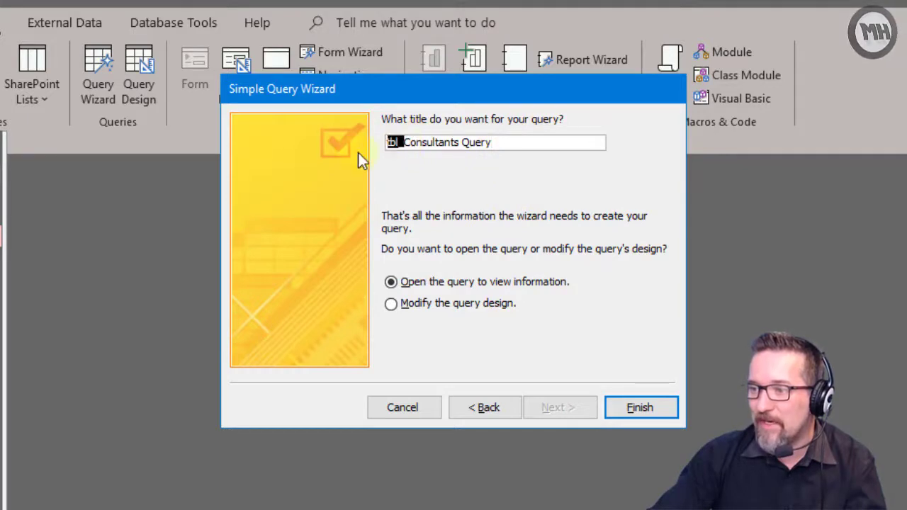
key(Delete)
key(Delete)
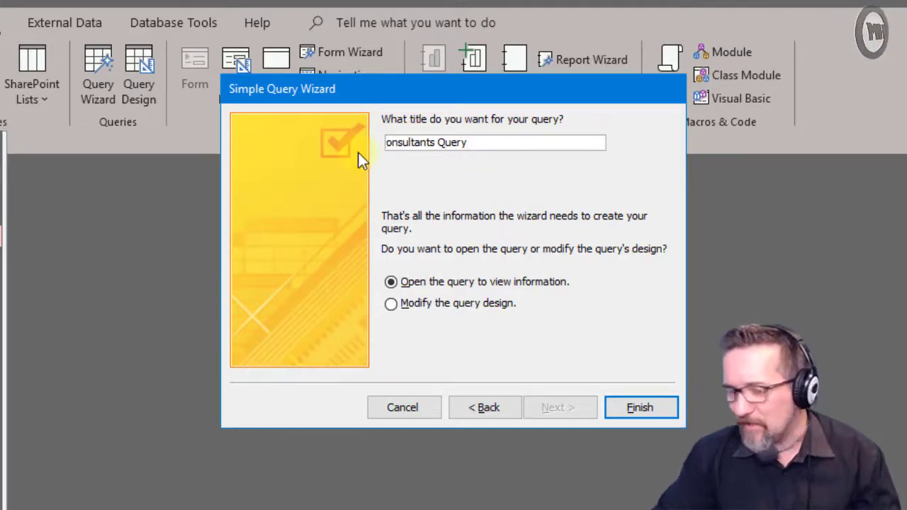
text(C)
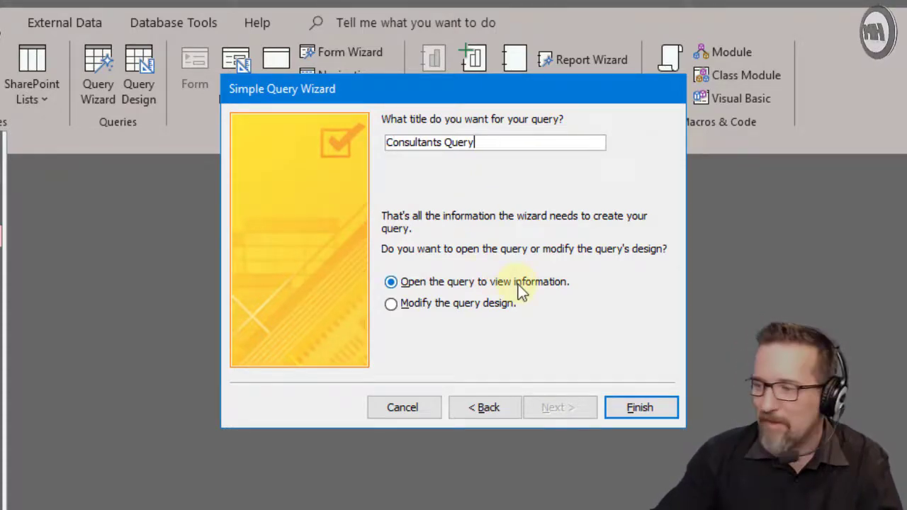
click(639, 407)
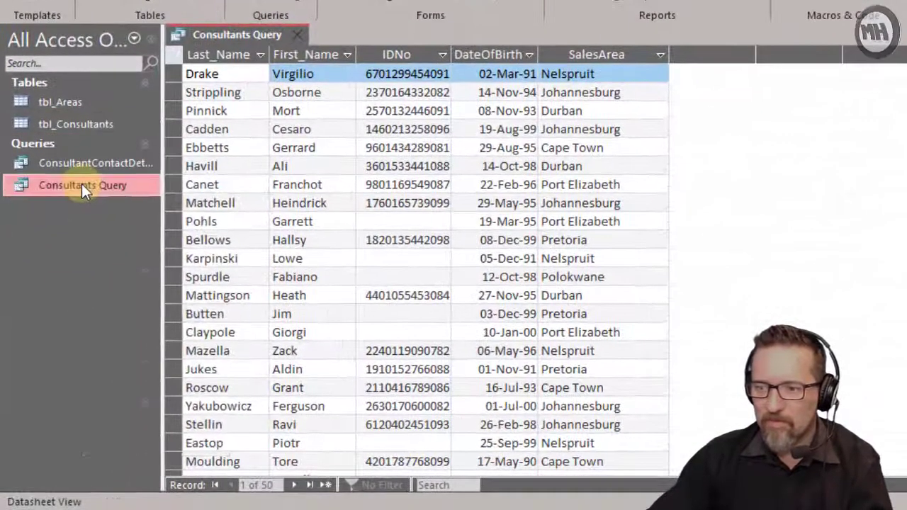
Open Consultants Query in Design view and enlarge the design grid, keeping Last_Name shown.
right_click(63, 248)
click(138, 224)
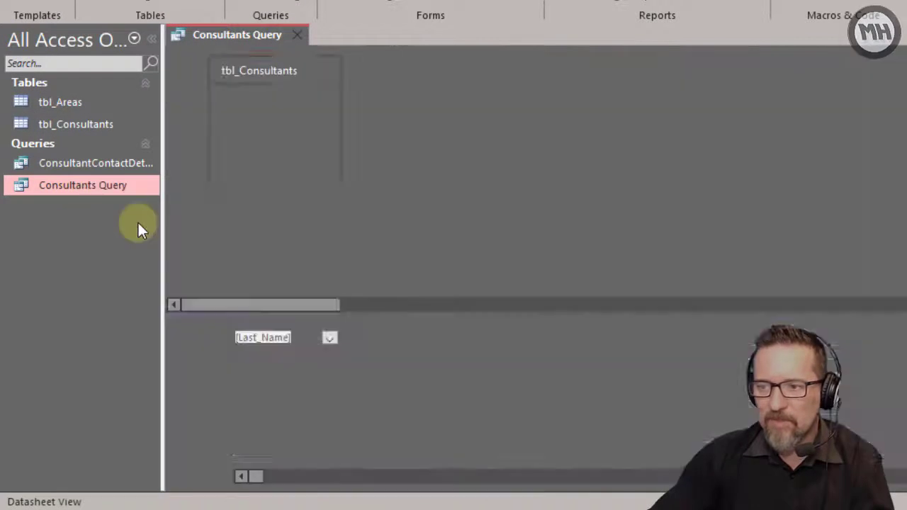
drag(539, 313, 538, 281)
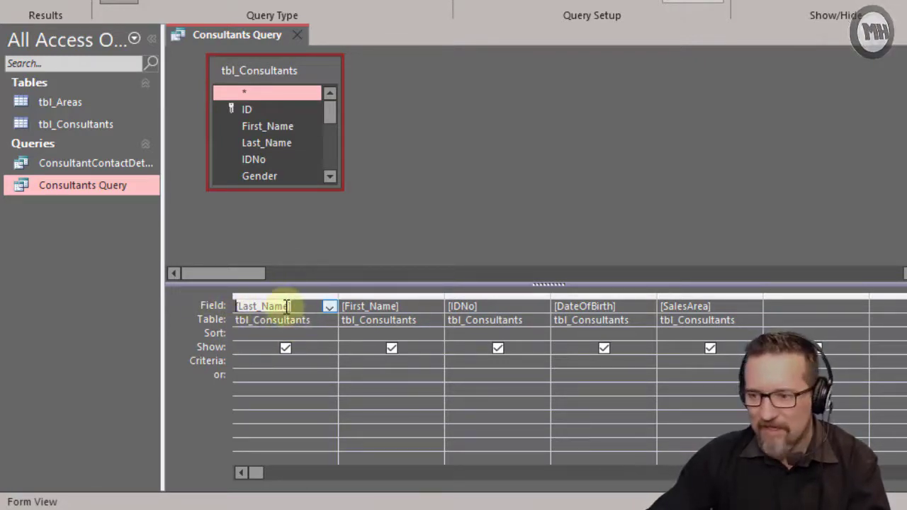
click(285, 348)
click(284, 347)
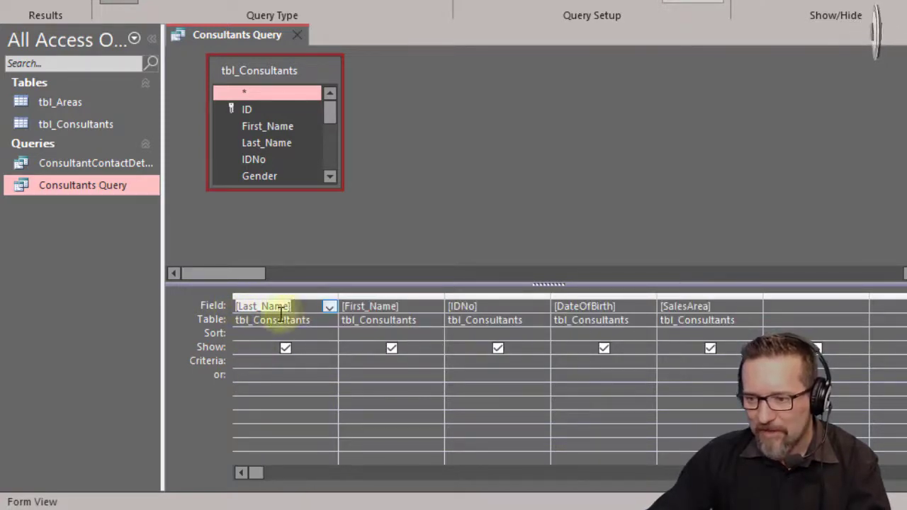
Sort the Last_Name field in ascending order and run the query.
click(250, 333)
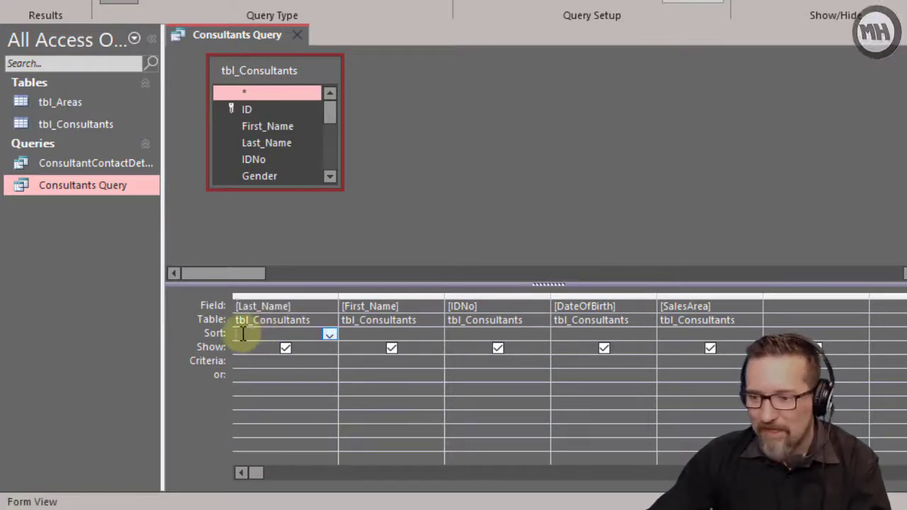
click(327, 333)
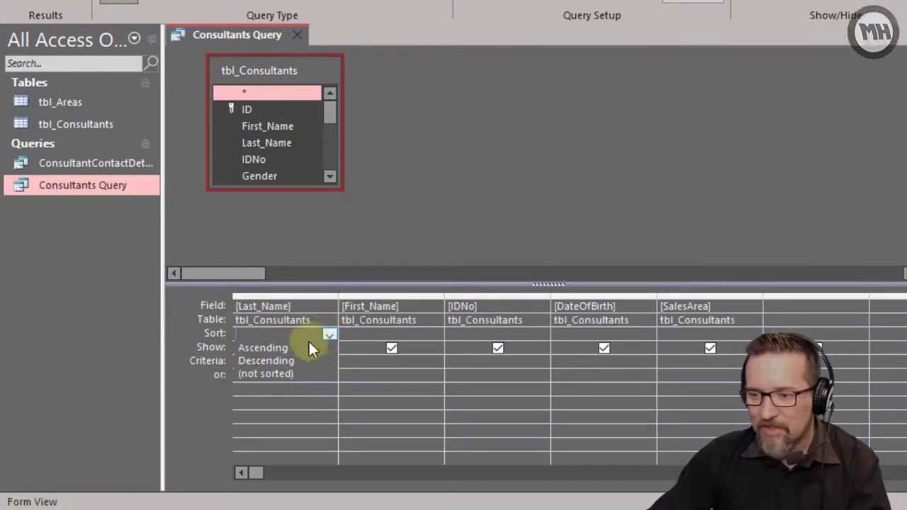
click(293, 345)
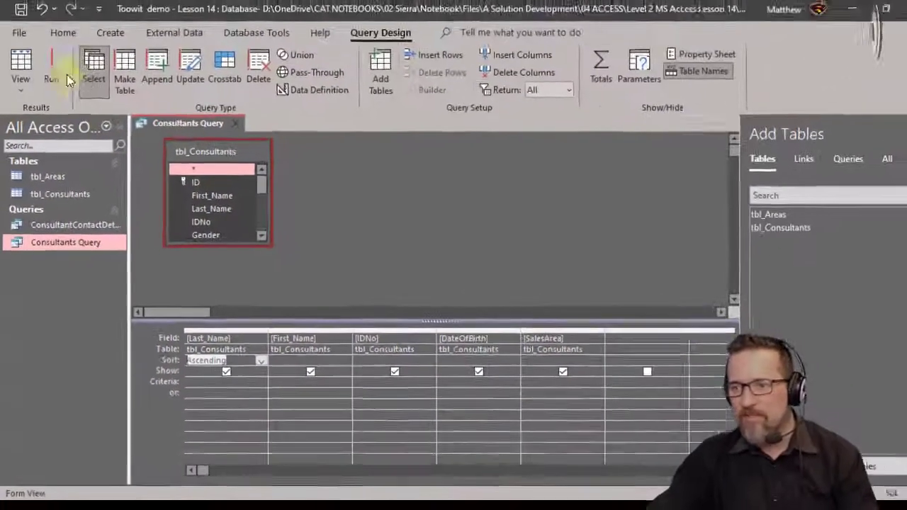
click(57, 76)
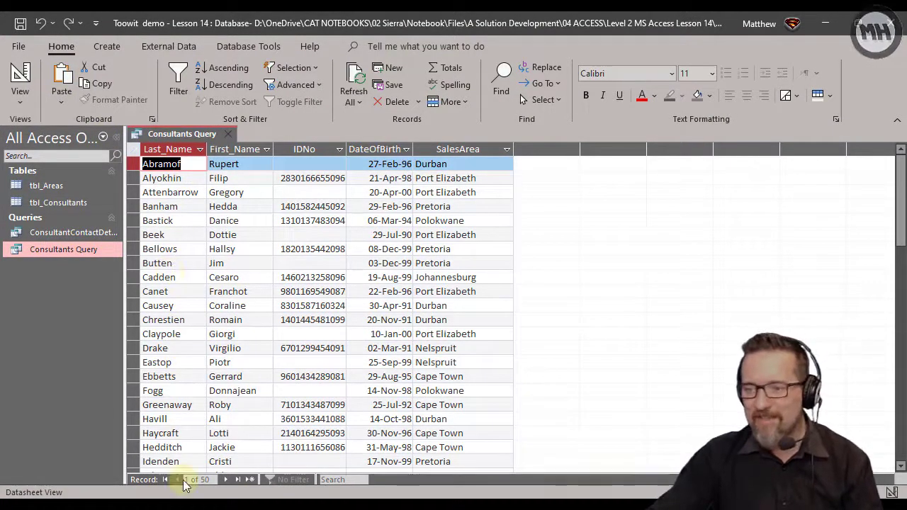
Return Consultants Query to Design view and close it.
click(19, 79)
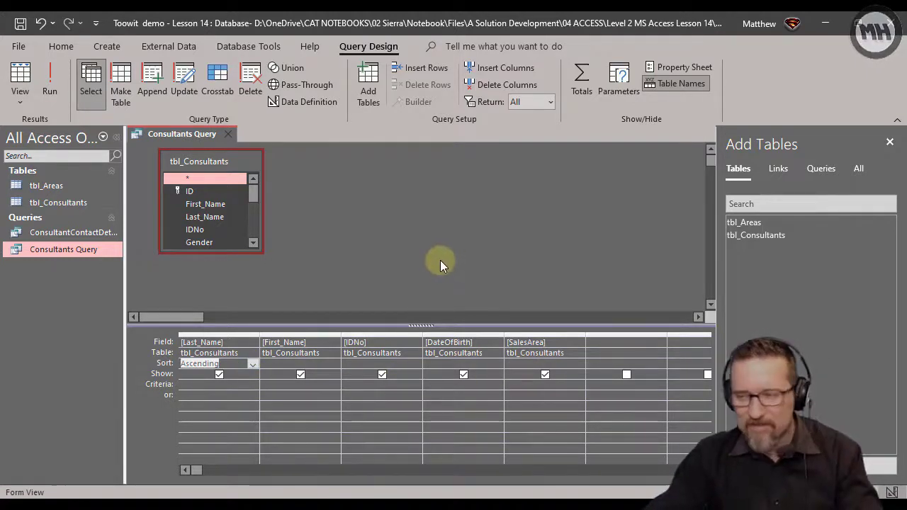
click(232, 134)
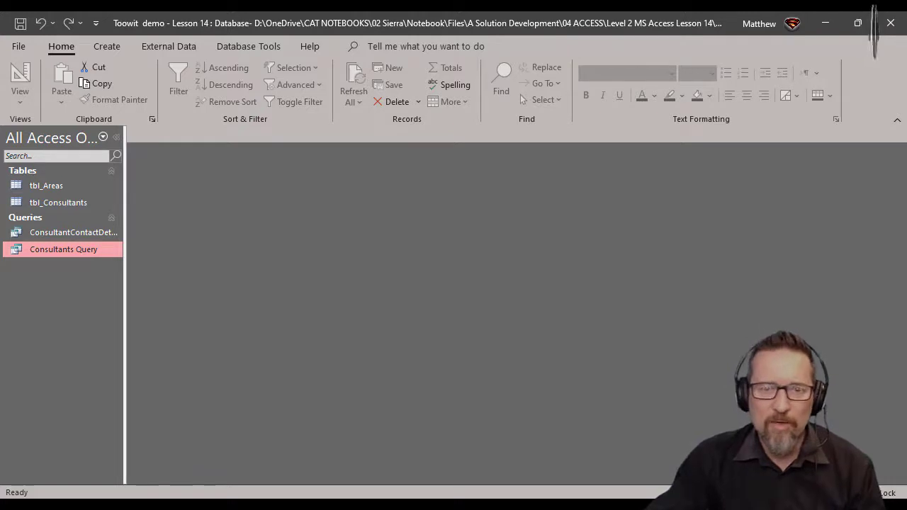
Open tbl_Consultants to look over its fields, including Gender, and close the table.
double_click(58, 203)
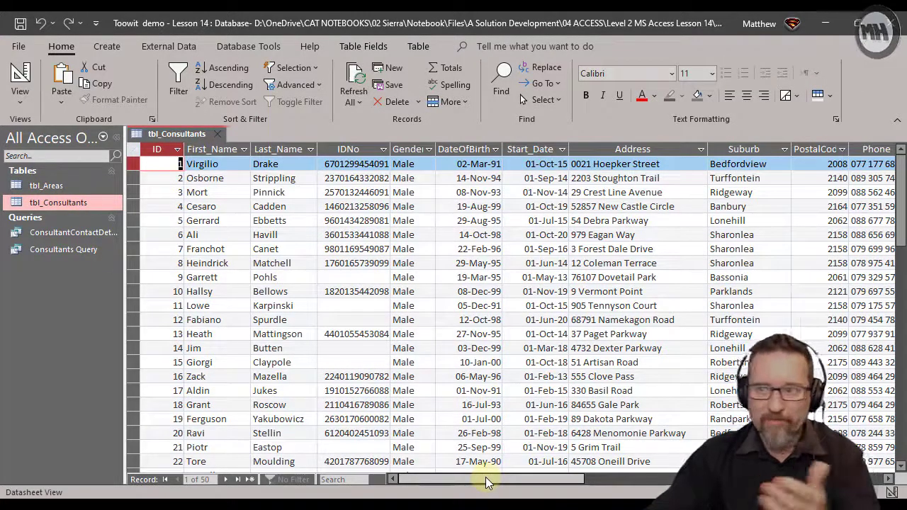
drag(486, 481, 519, 483)
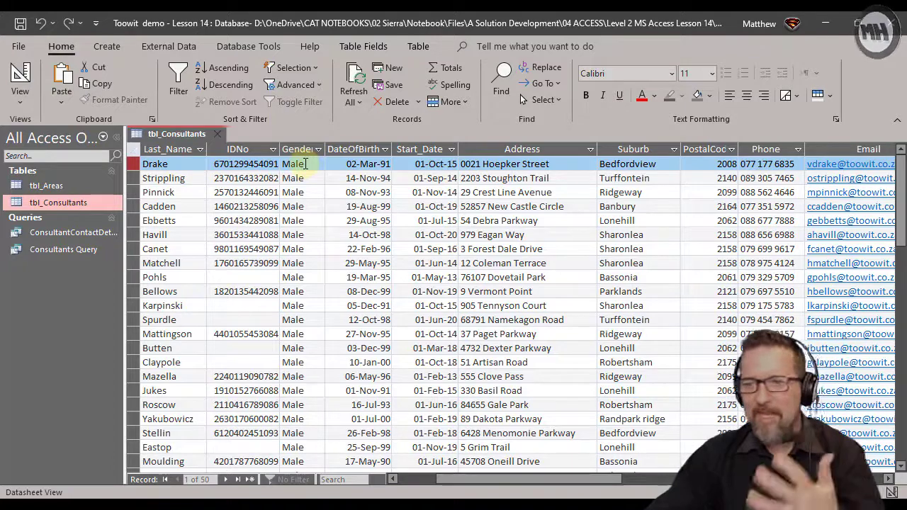
click(218, 133)
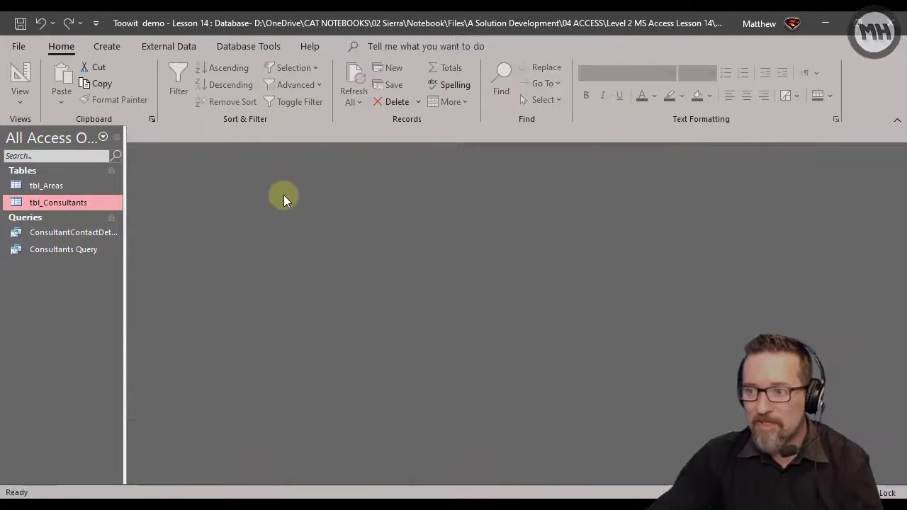
Create a new query in Design view based on tbl_Consultants and lengthen the table's field list.
click(106, 46)
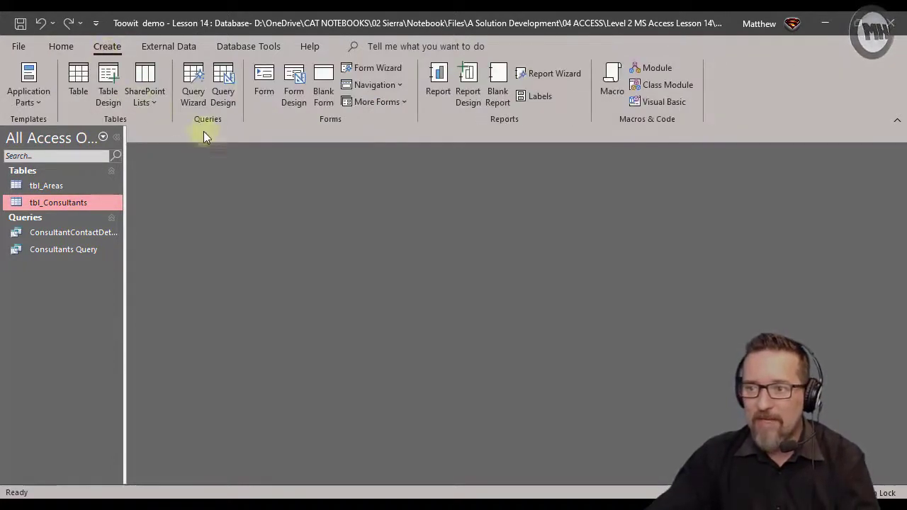
click(228, 88)
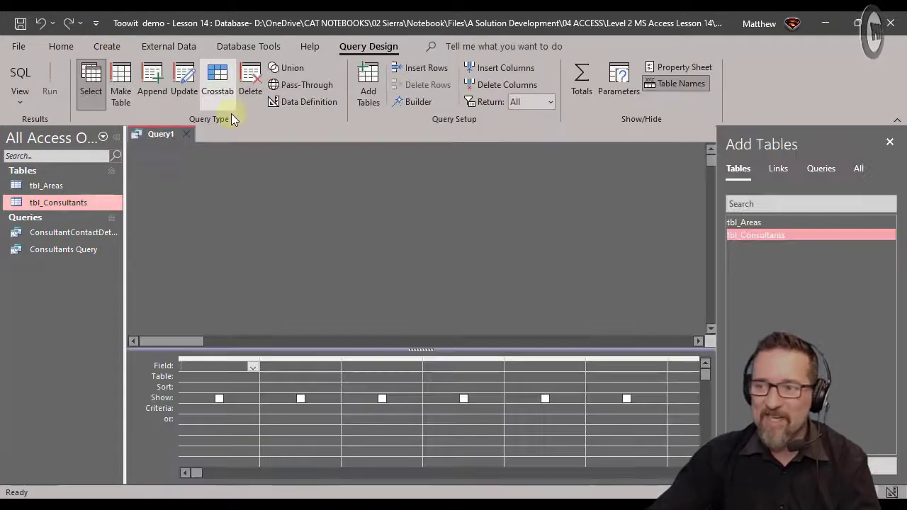
double_click(767, 236)
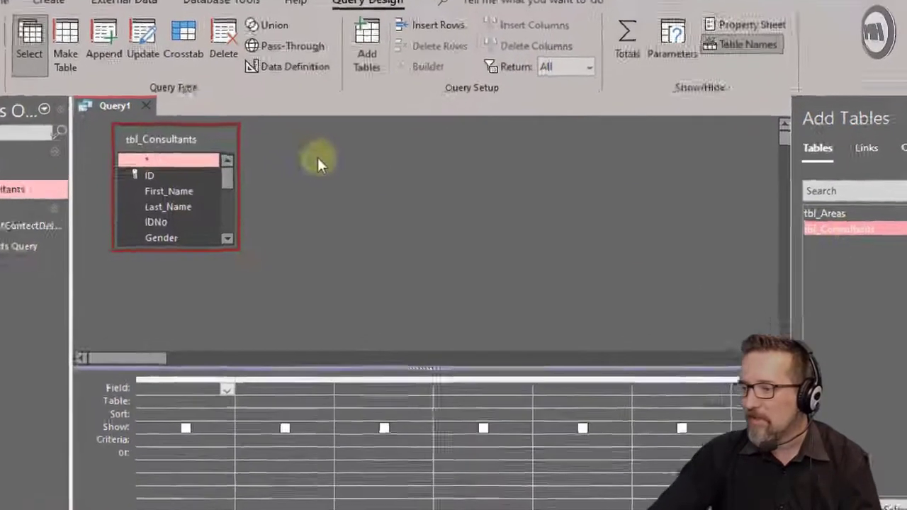
drag(201, 251, 175, 303)
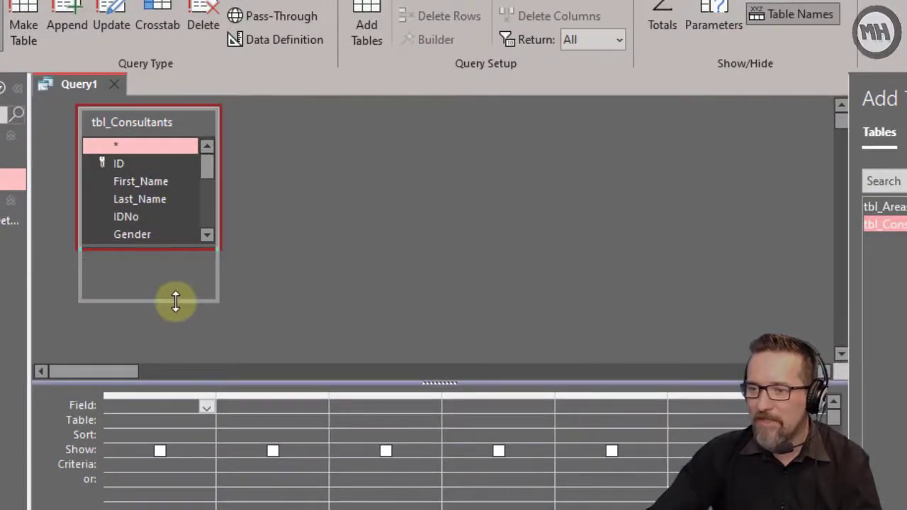
Add Last_Name, First_Name, Phone and Email to the query grid, removing the duplicate Email column.
double_click(146, 199)
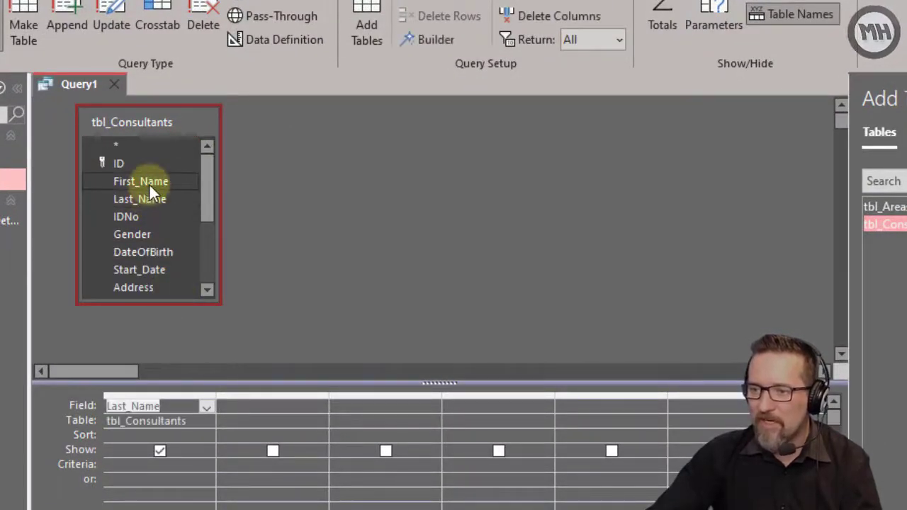
double_click(147, 182)
drag(205, 197, 215, 257)
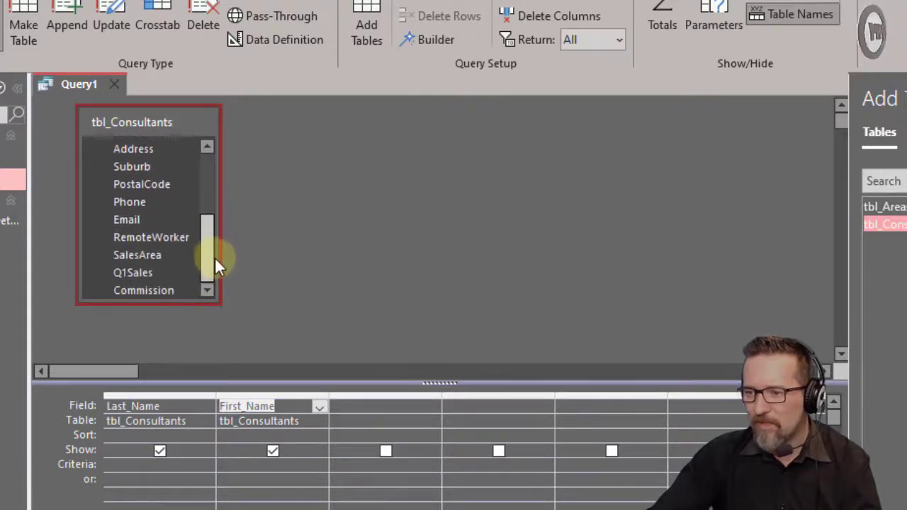
double_click(158, 202)
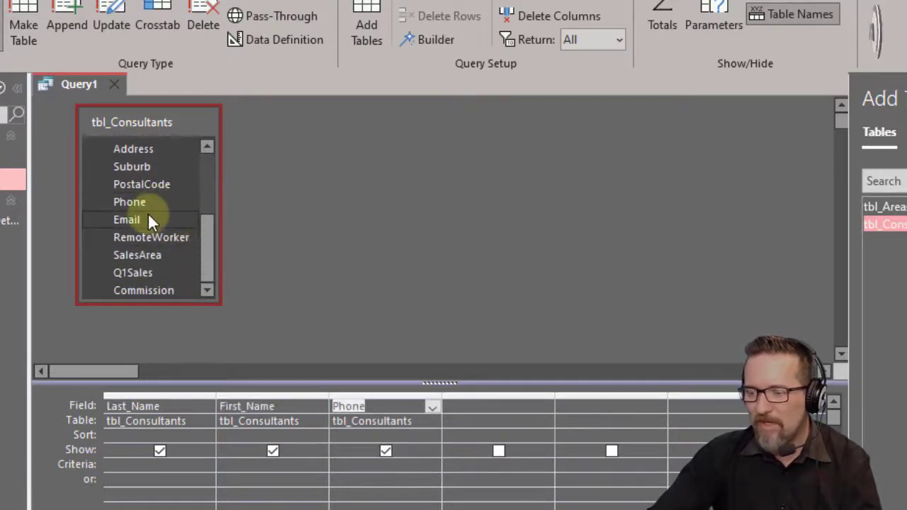
double_click(148, 218)
double_click(149, 218)
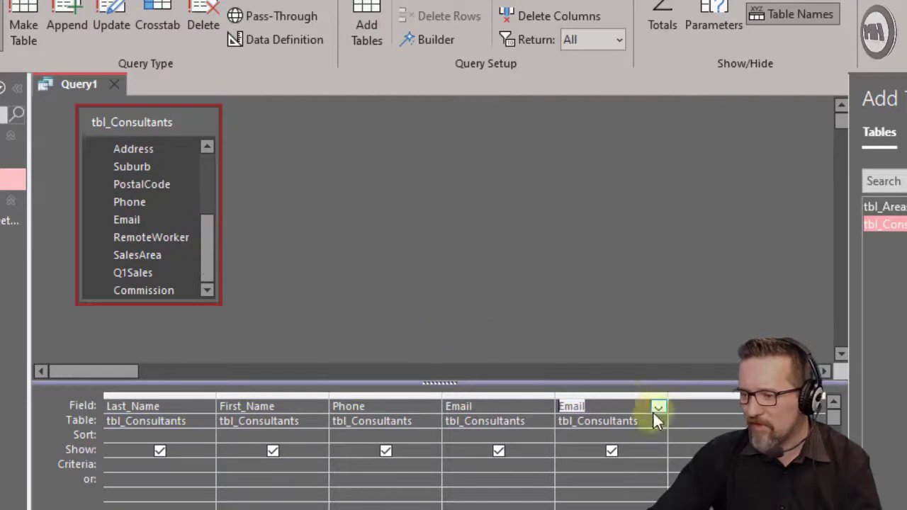
click(627, 394)
key(Delete)
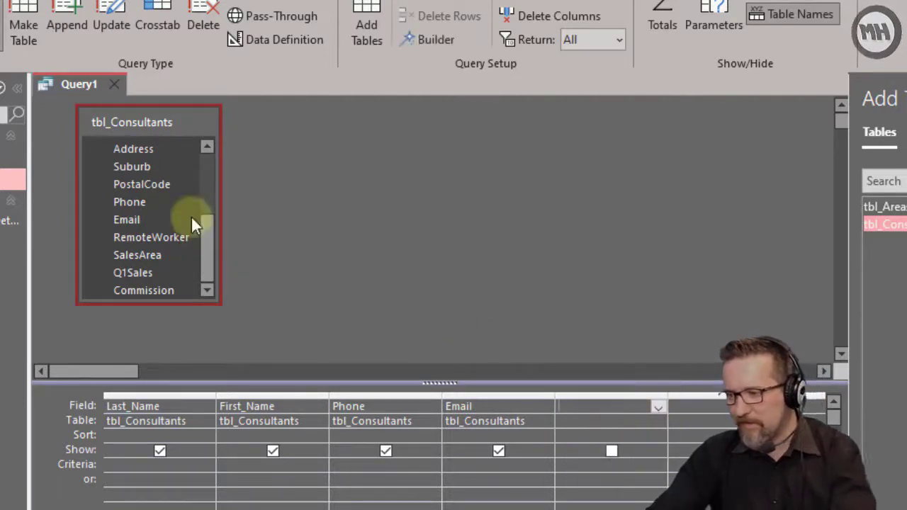
Add the Gender field from tbl_Consultants to the query grid after Email.
scroll(204, 191, up, 3)
click(152, 234)
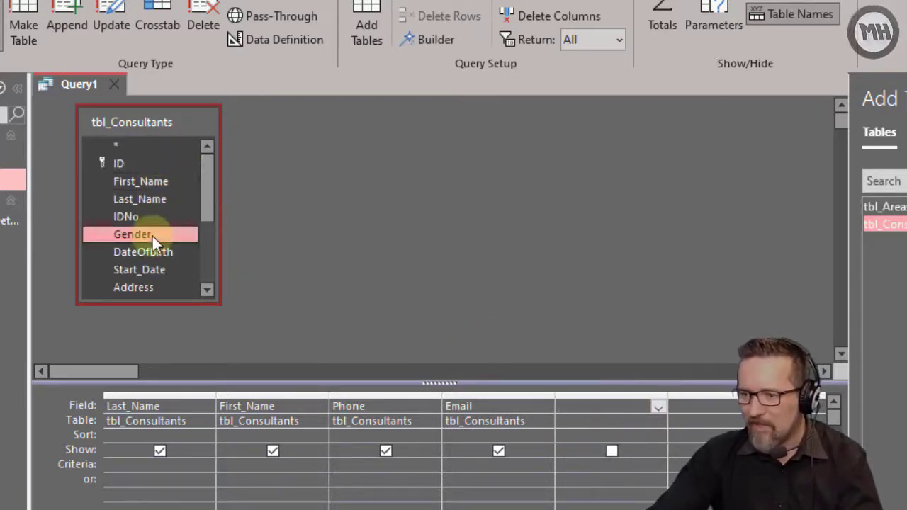
double_click(152, 234)
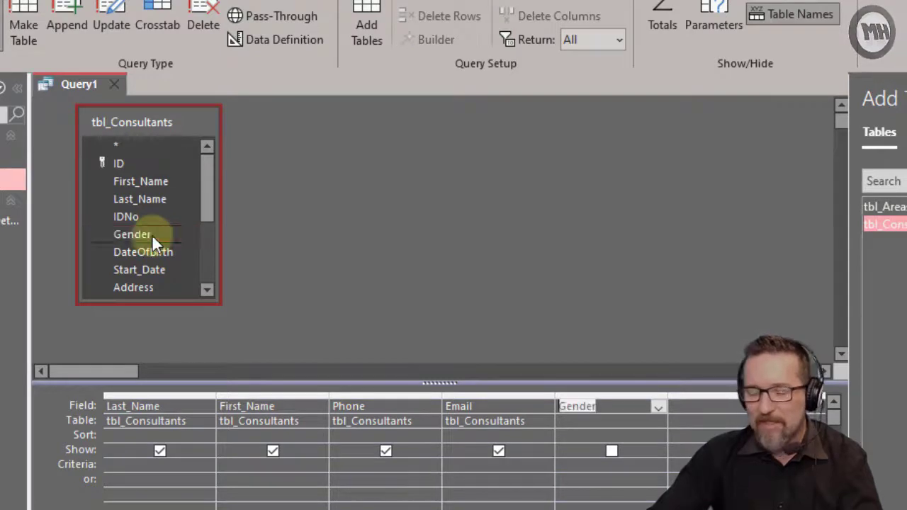
Run the new query and look through the male and female consultants' records.
click(694, 351)
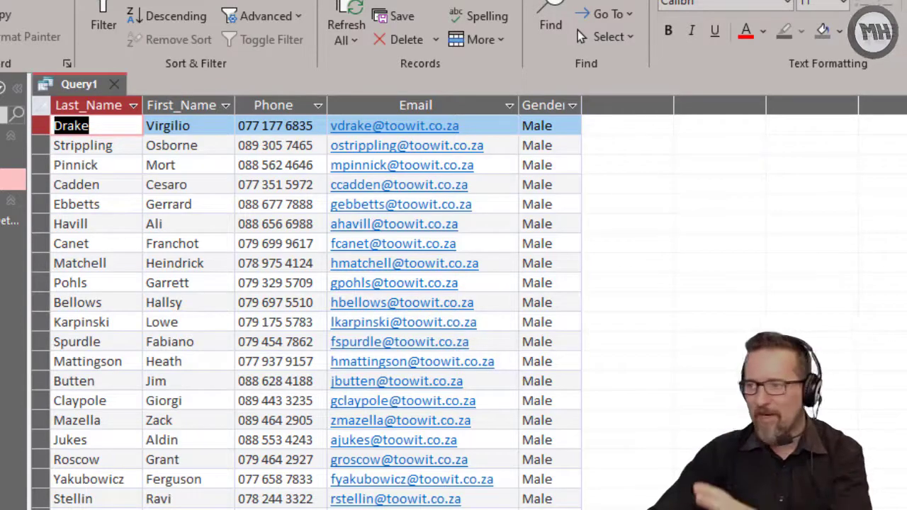
scroll(315, 312, down, 13)
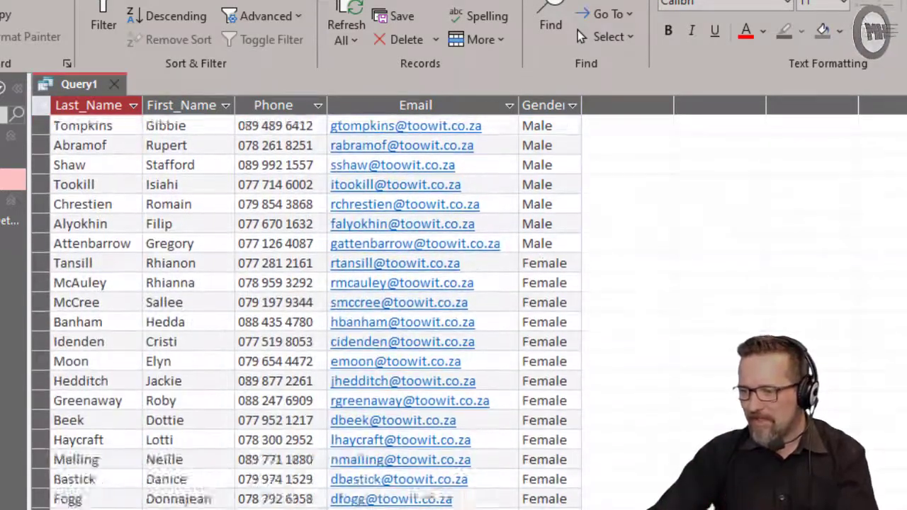
scroll(315, 311, up, 13)
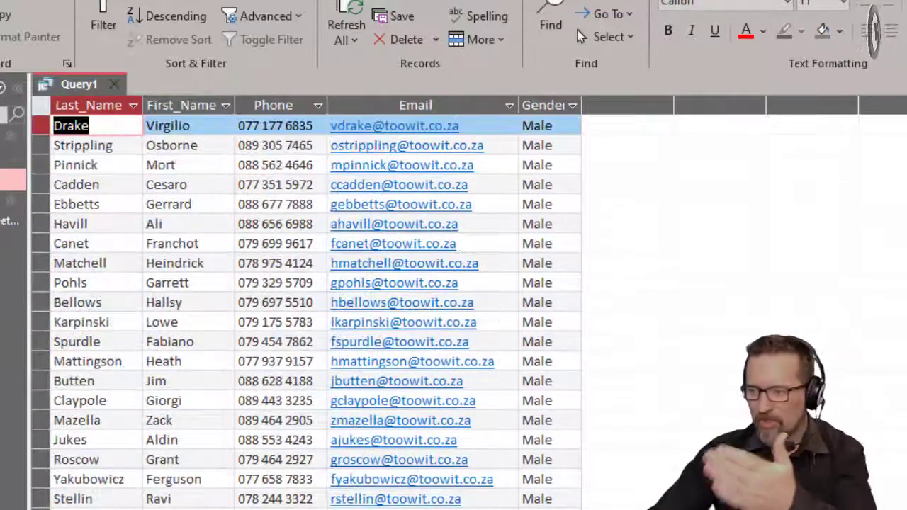
Return the query to Design view and set the Gender criterion to "Male".
scroll(315, 312, down, 3)
scroll(315, 311, up, 3)
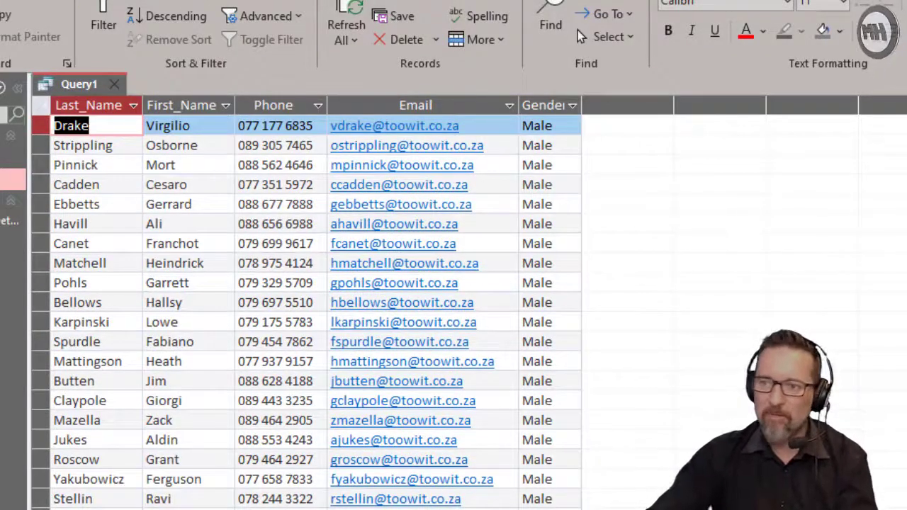
click(7, 25)
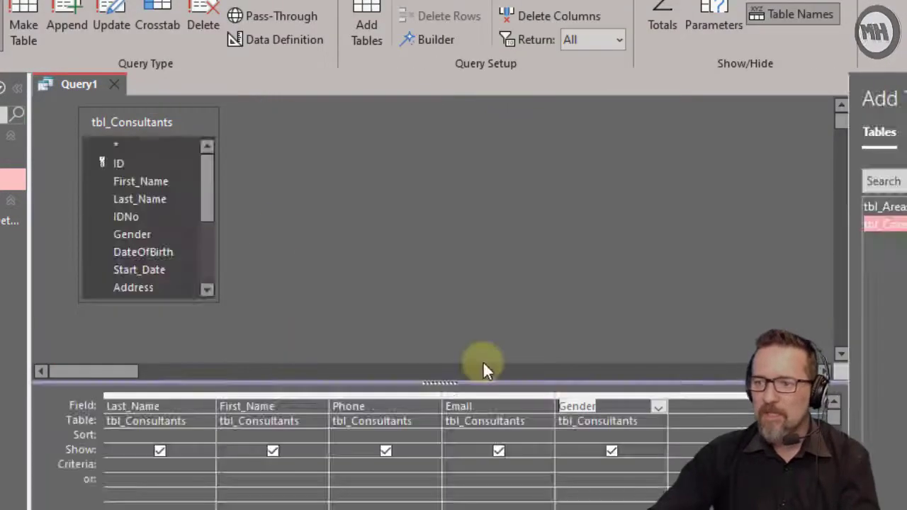
click(601, 395)
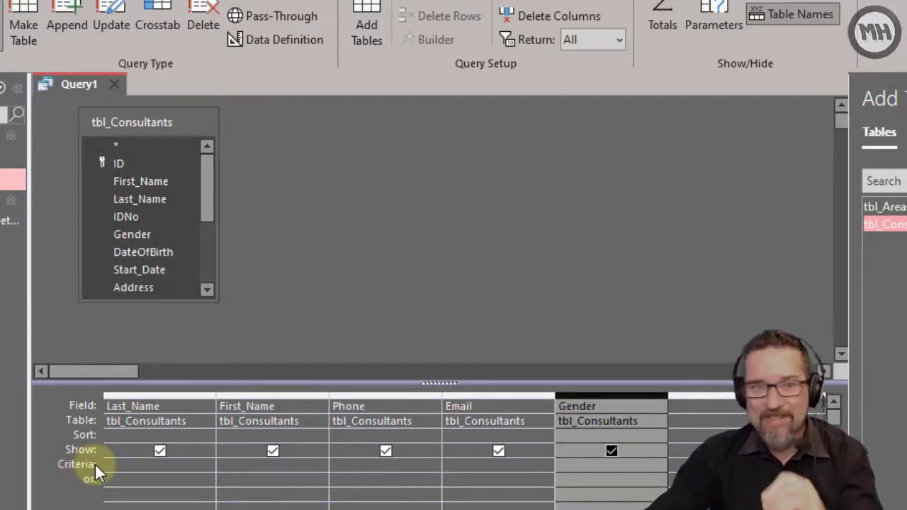
click(629, 465)
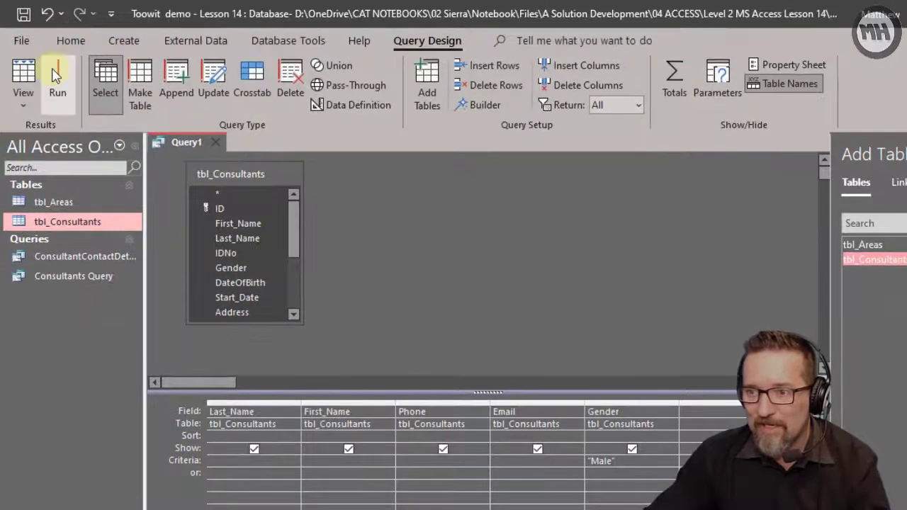
Run the query with the Gender criterion and look through all the returned consultant records.
click(56, 77)
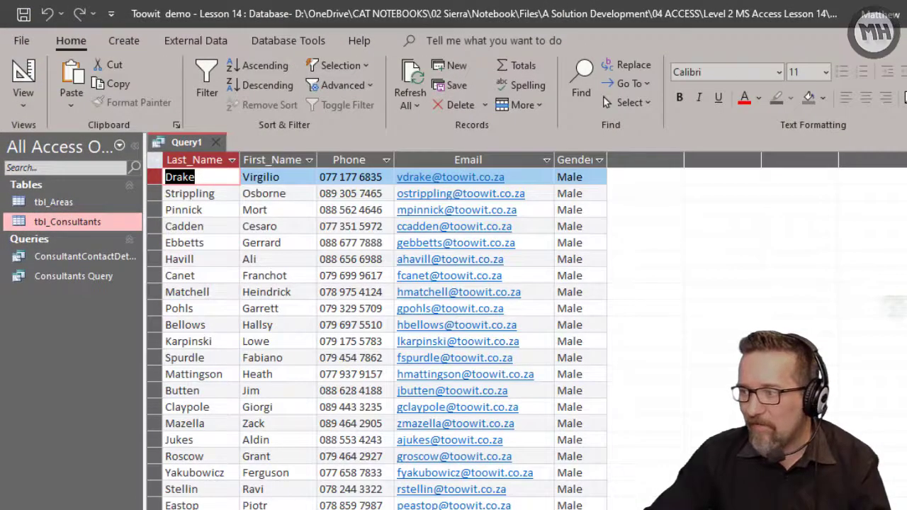
scroll(375, 333, down, 6)
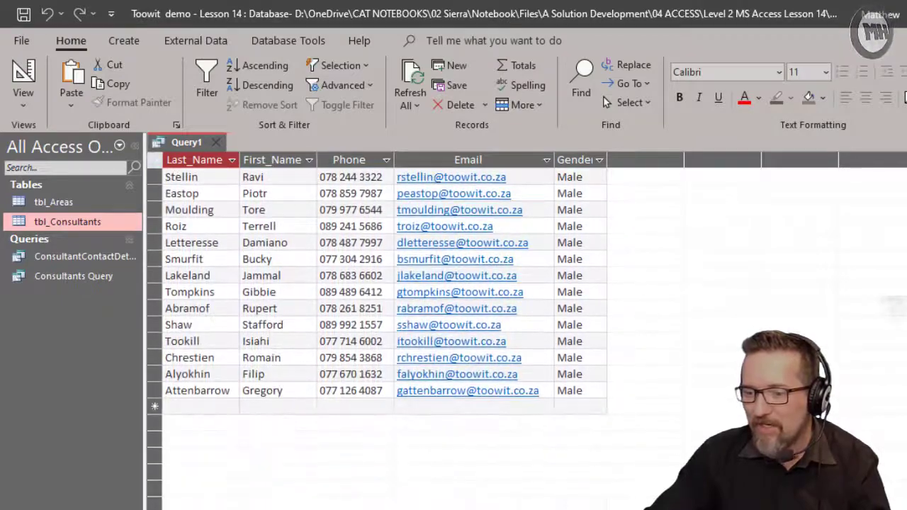
scroll(375, 333, up, 7)
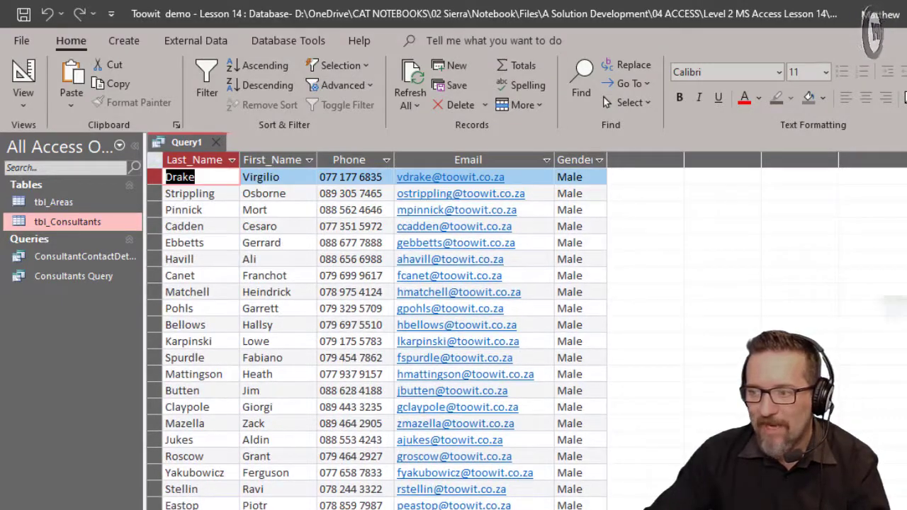
scroll(375, 333, down, 5)
scroll(376, 332, up, 5)
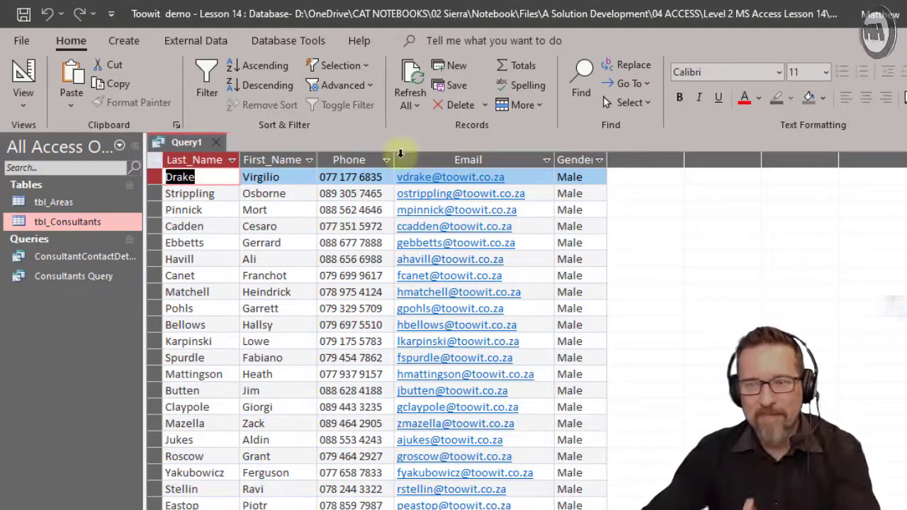
Change the Gender criterion to "Female" in Design view and run the query.
click(22, 74)
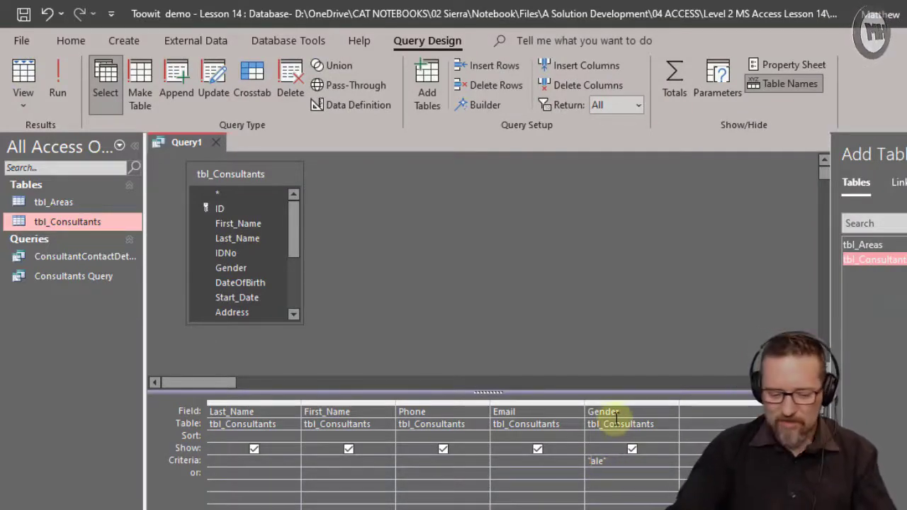
text(m)
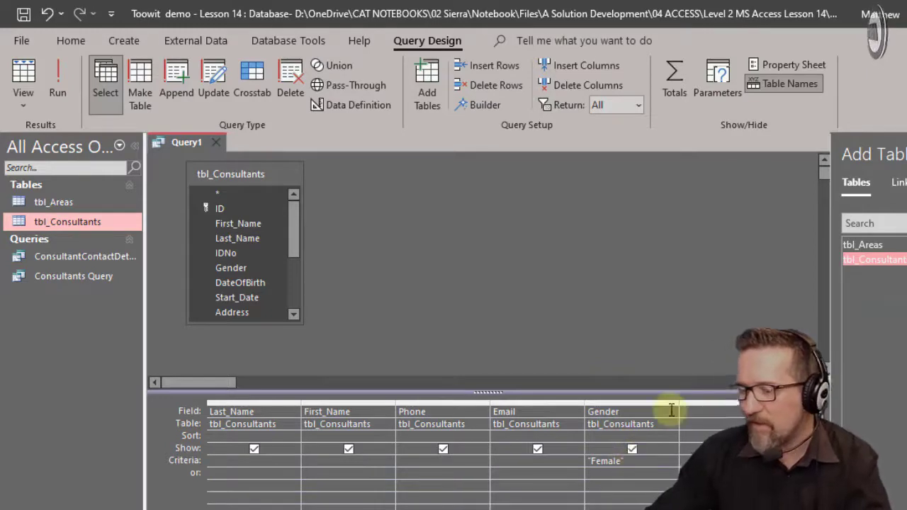
click(58, 85)
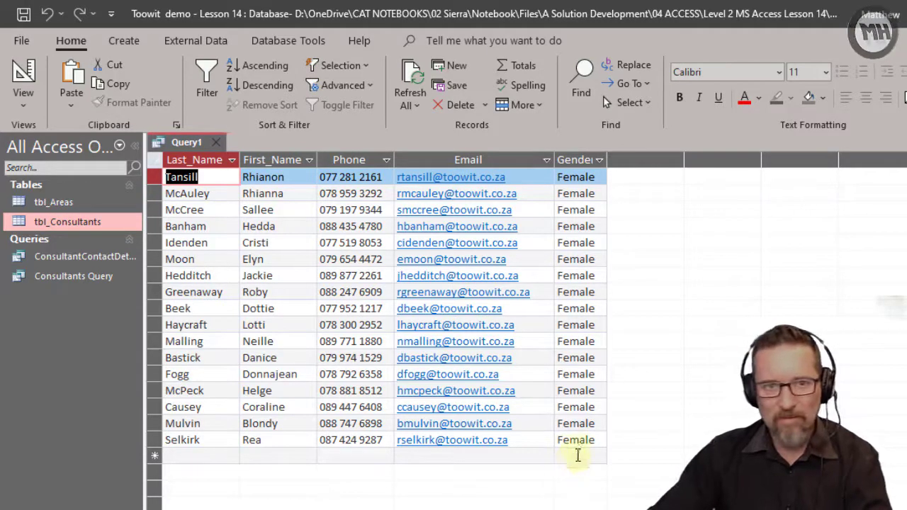
Save the query from Design view under the name FemaleConsultants and close it.
click(23, 78)
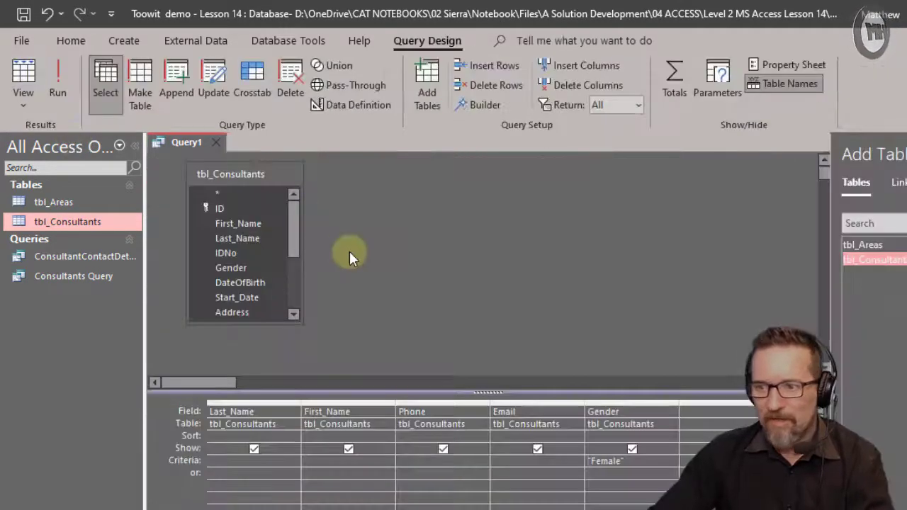
key(ctrl+s)
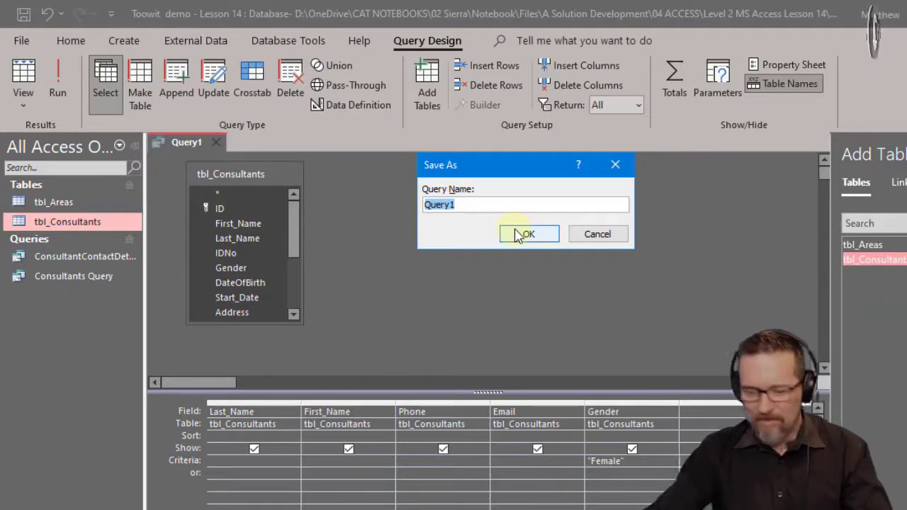
text(Female)
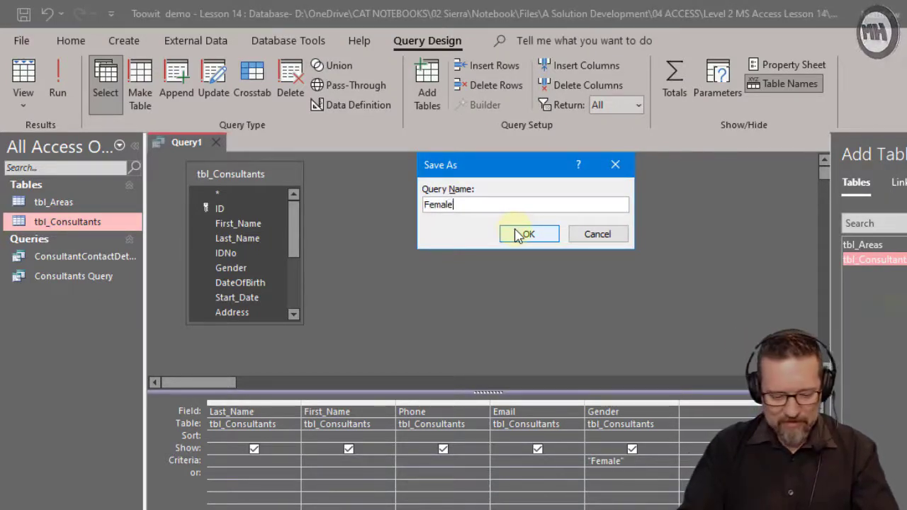
text(COnsul)
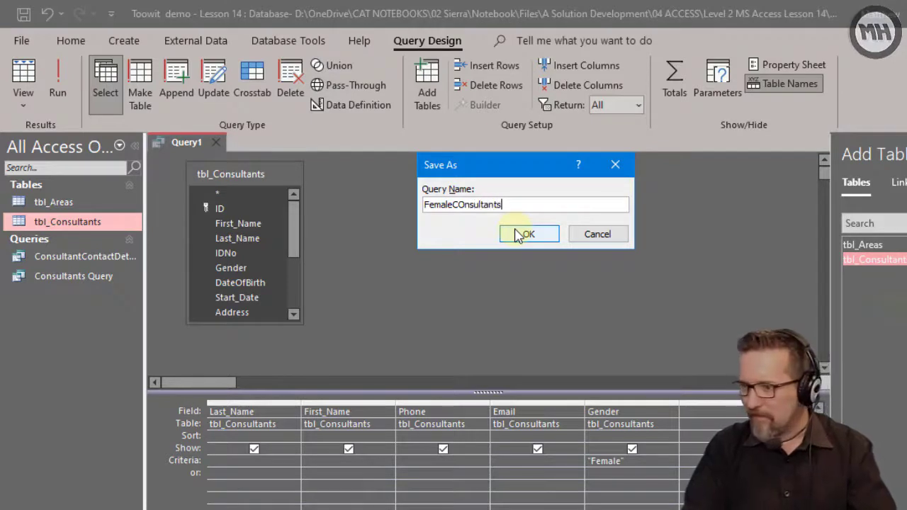
text(tants)
key(Left)
key(Left)
key(Left)
key(Left)
key(Left)
key(Left)
key(Left)
key(Left)
key(Left)
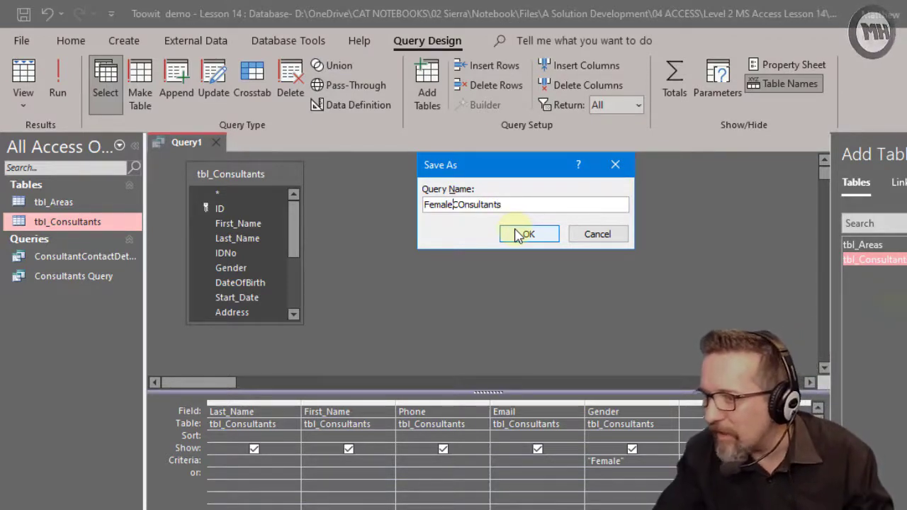
key(BackSpace)
text(o)
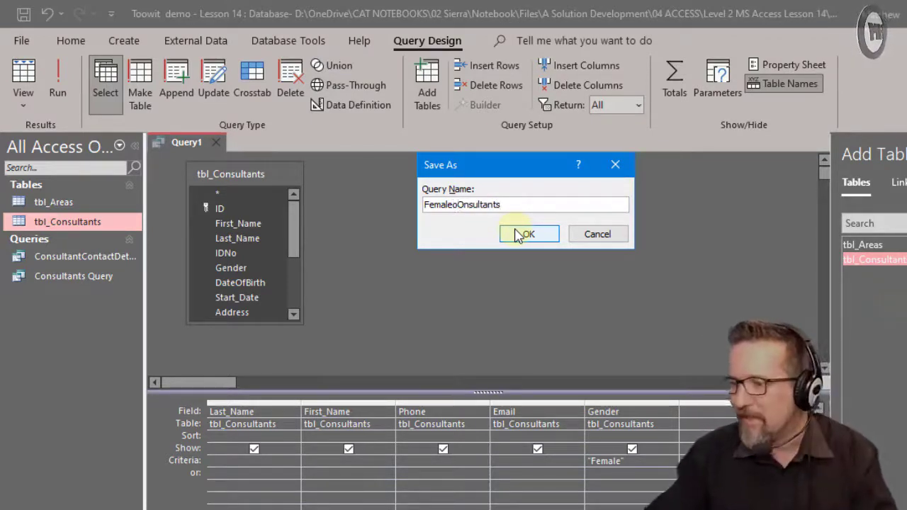
text(C)
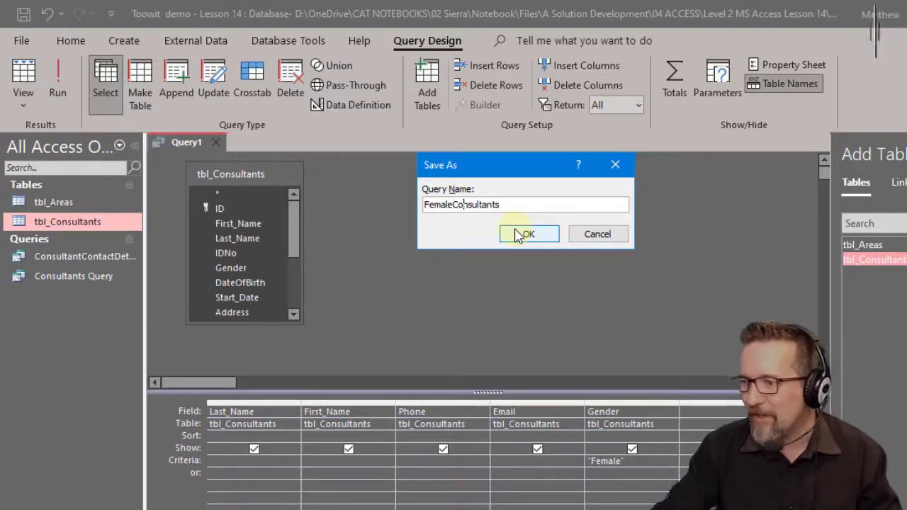
click(525, 235)
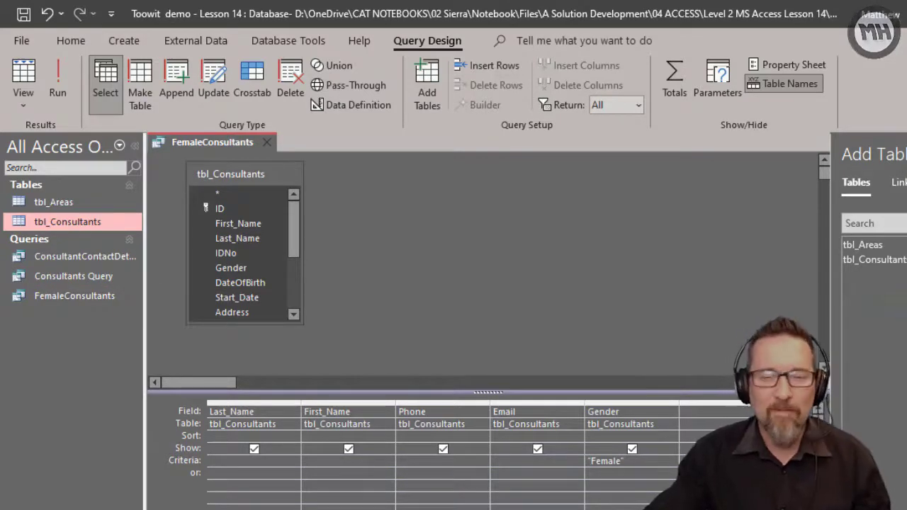
click(266, 142)
Open tbl_Consultants, examine its fields including SalesArea, and close the table.
double_click(67, 221)
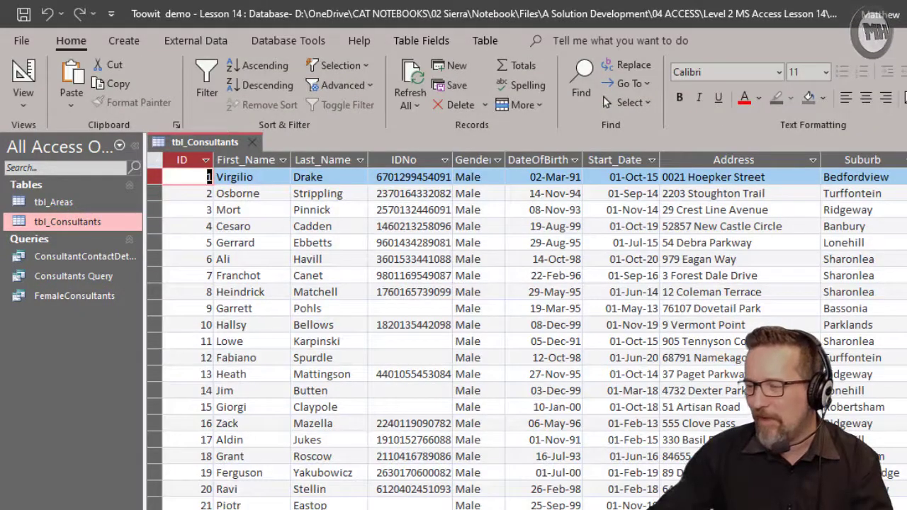
scroll(606, 102, right, 10)
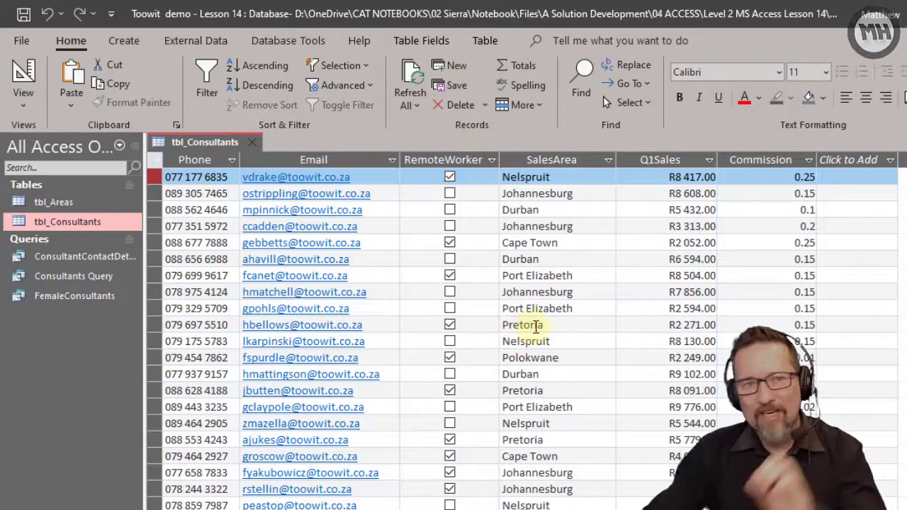
click(252, 142)
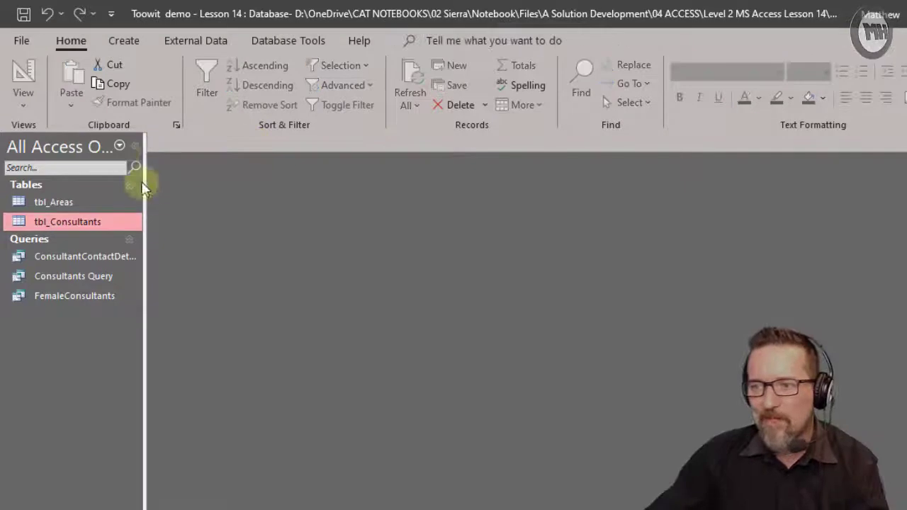
Create a new query in Design view based on the tbl_Consultants table.
click(122, 41)
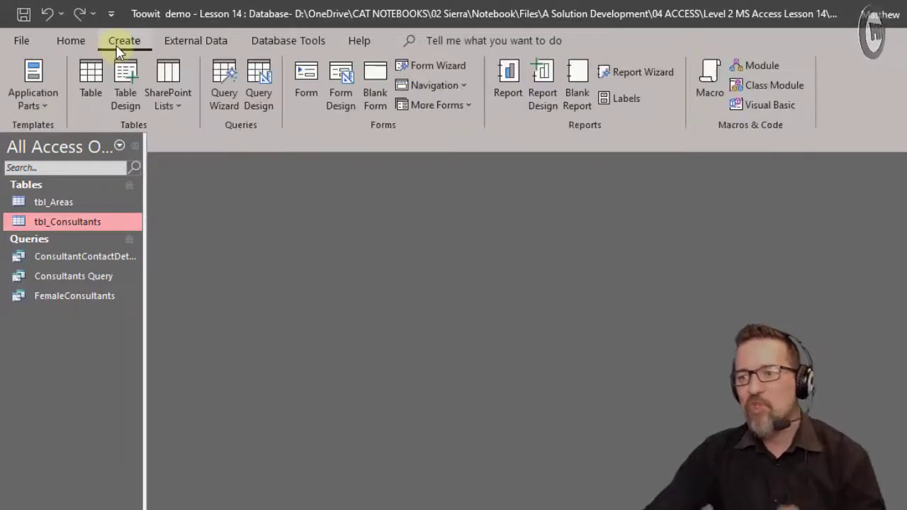
click(259, 78)
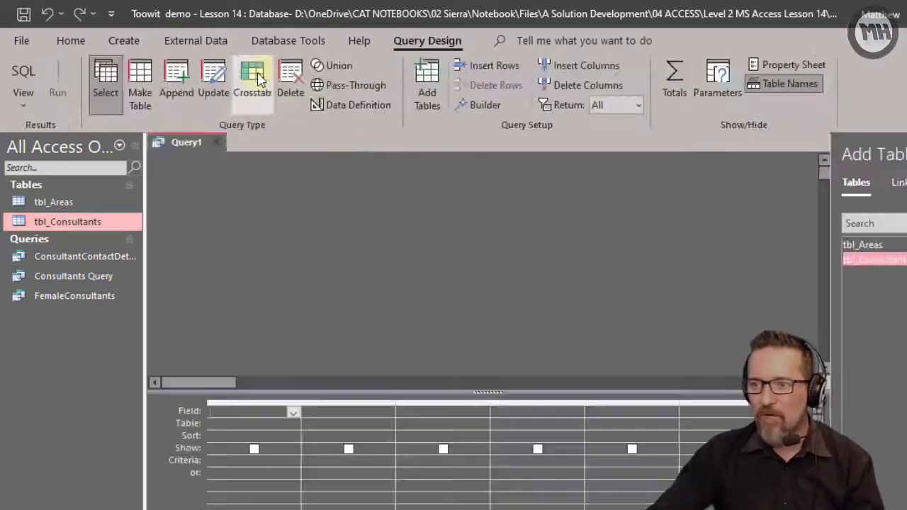
double_click(890, 260)
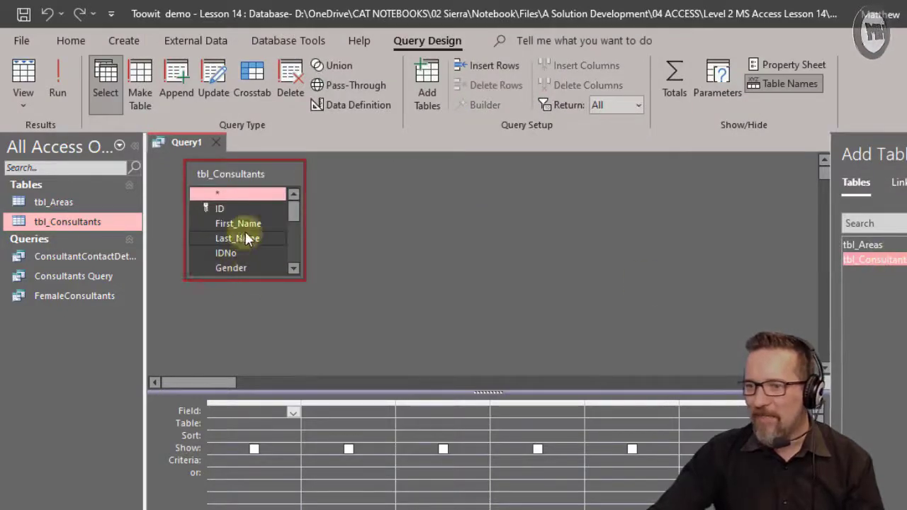
Add Last_Name, First_Name, Phone and SalesArea from tbl_Consultants to the query grid.
click(245, 239)
double_click(244, 239)
double_click(248, 222)
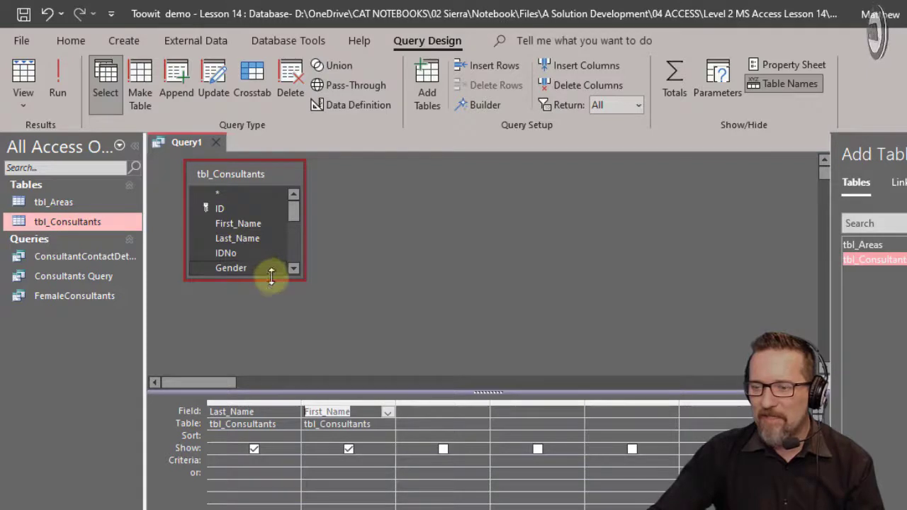
drag(269, 280, 269, 346)
drag(297, 245, 298, 293)
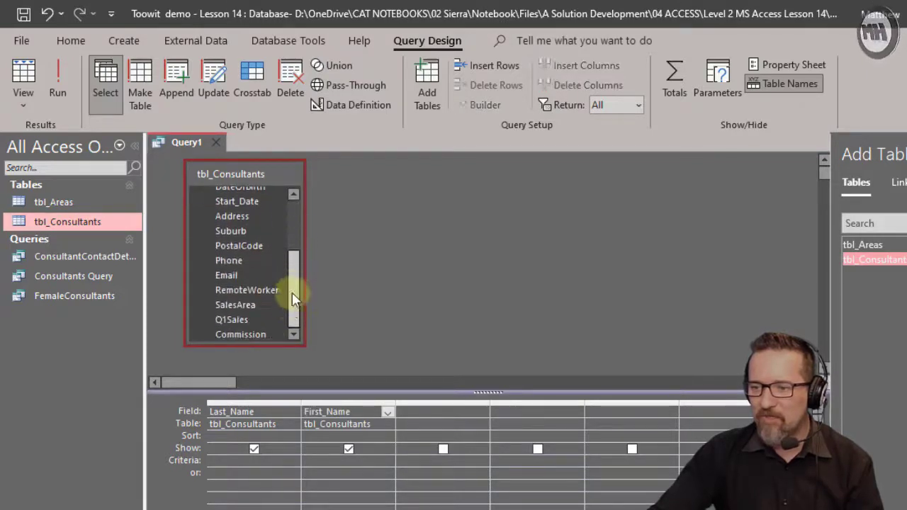
double_click(241, 261)
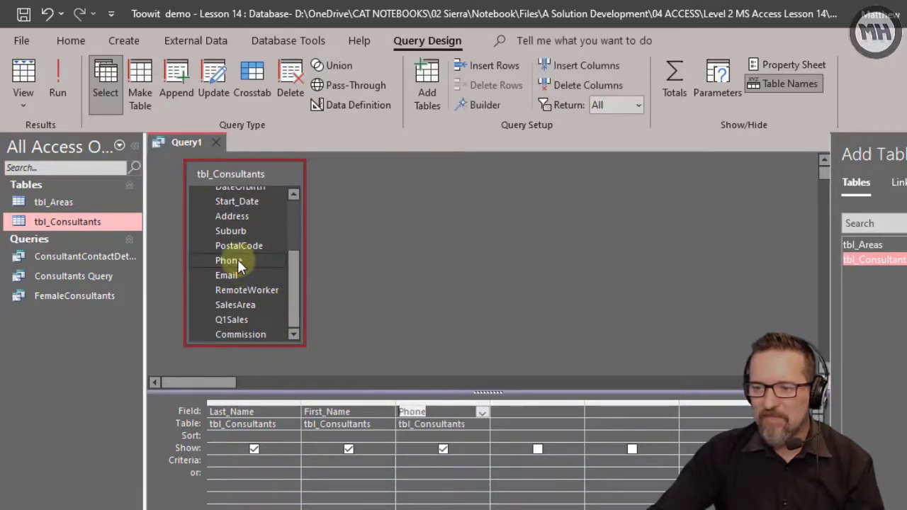
click(237, 306)
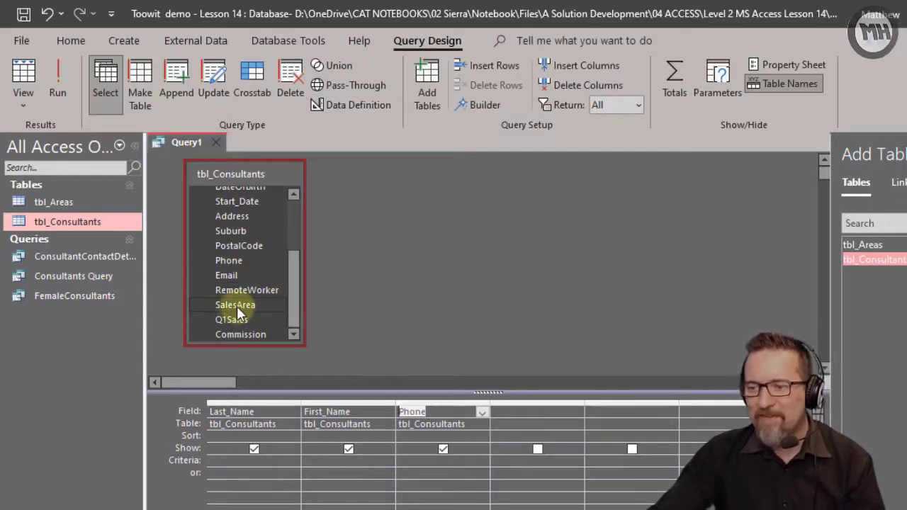
double_click(237, 306)
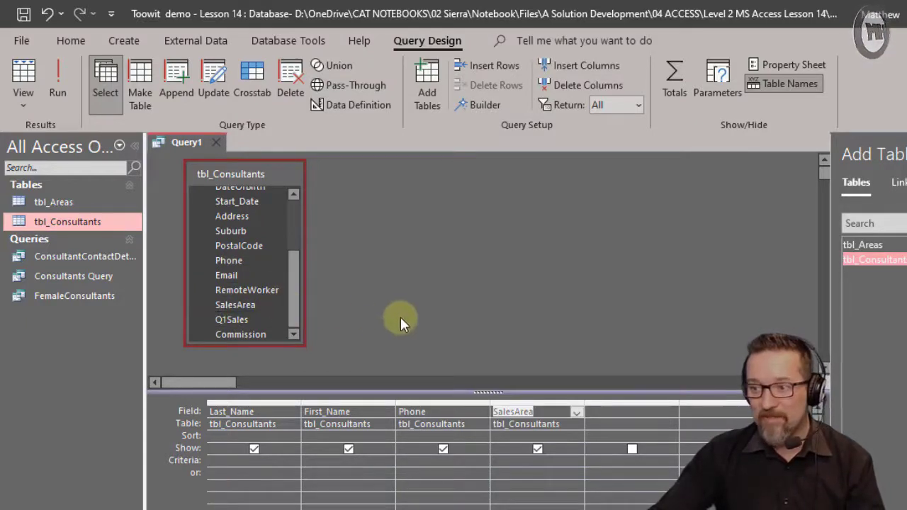
Sort the new query by Last_Name in ascending order.
click(283, 436)
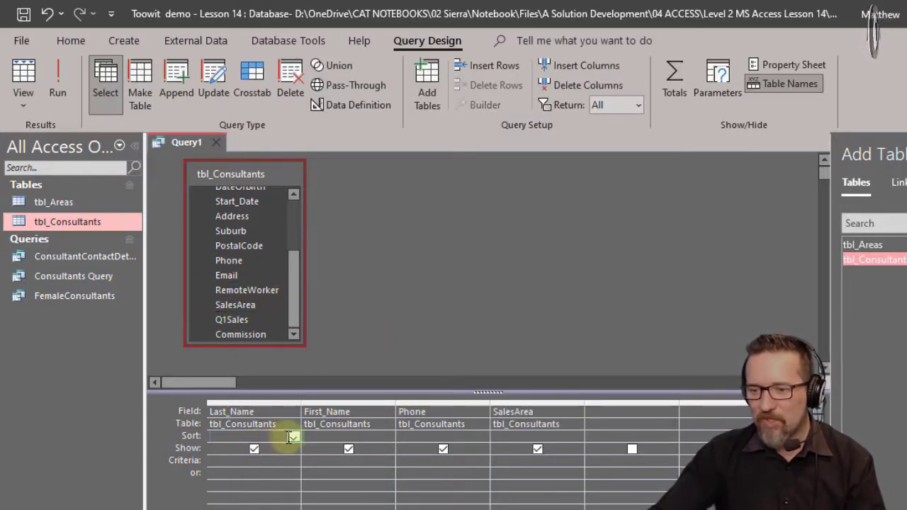
click(292, 438)
click(236, 449)
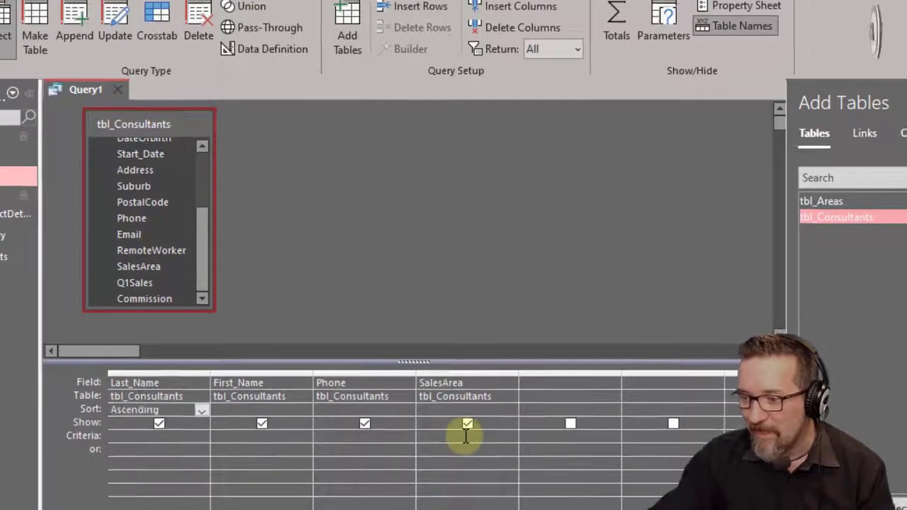
Set the criterion for the SalesArea field to "Johannesburg".
click(466, 435)
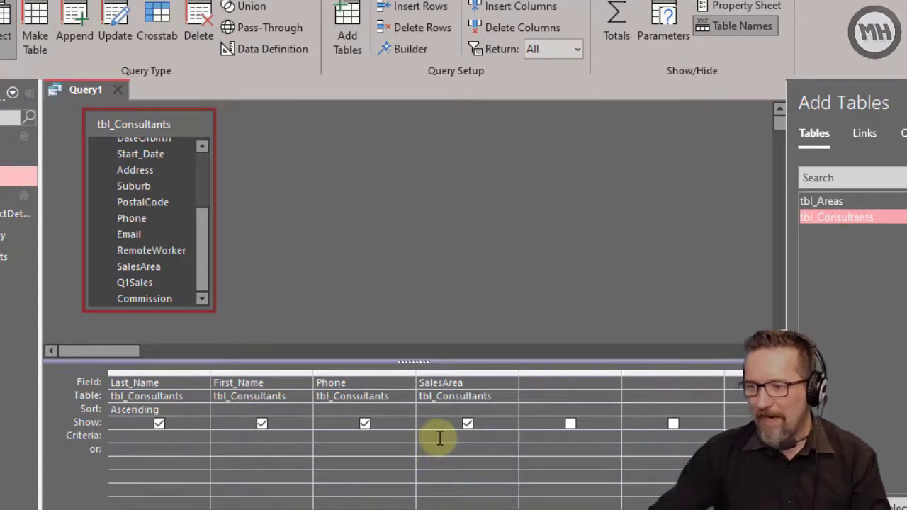
text("John)
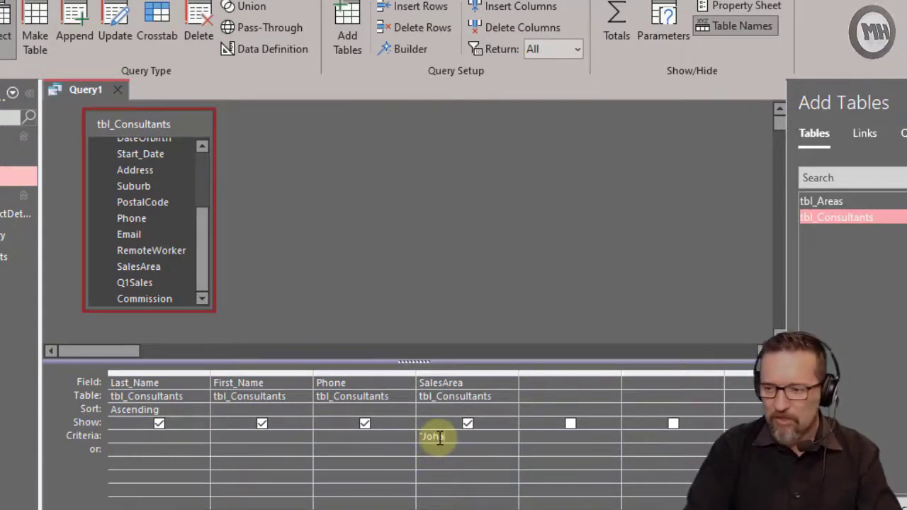
key(BackSpace)
text(annsburg)
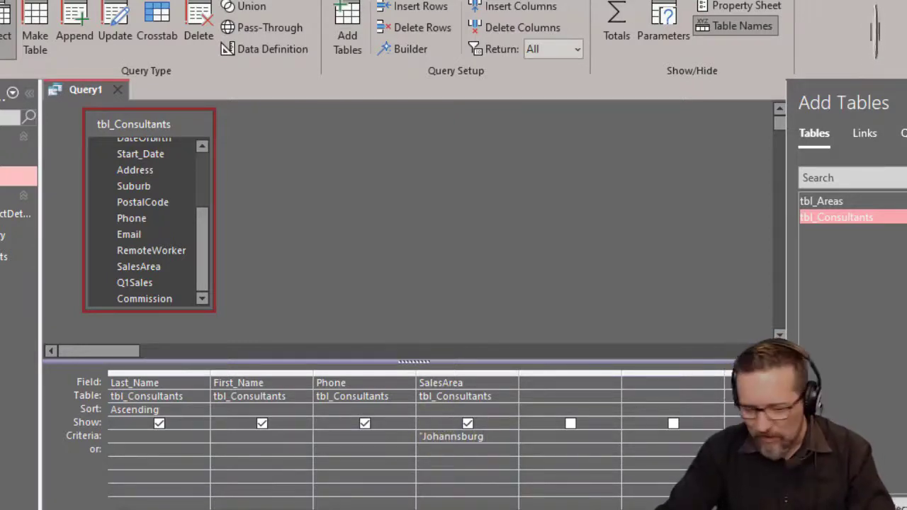
text(e)
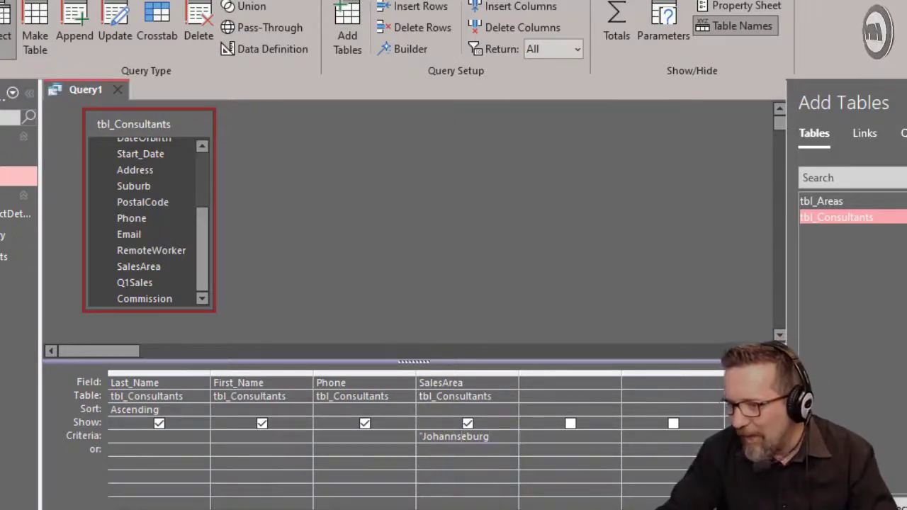
key(BackSpace)
text(s)
key(BackSpace)
text(e)
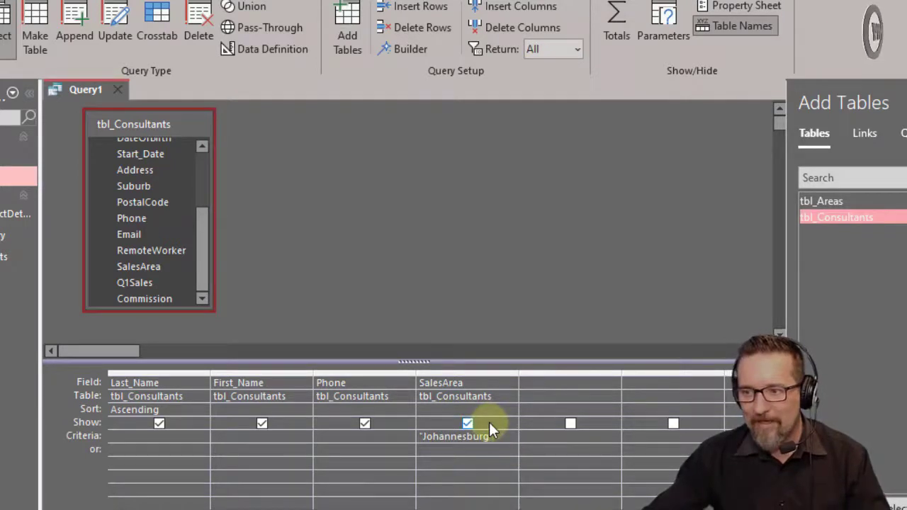
Run the query with "Johannesburg" or "Pretoria" as SalesArea criteria, view the records, and return to Design view.
click(65, 190)
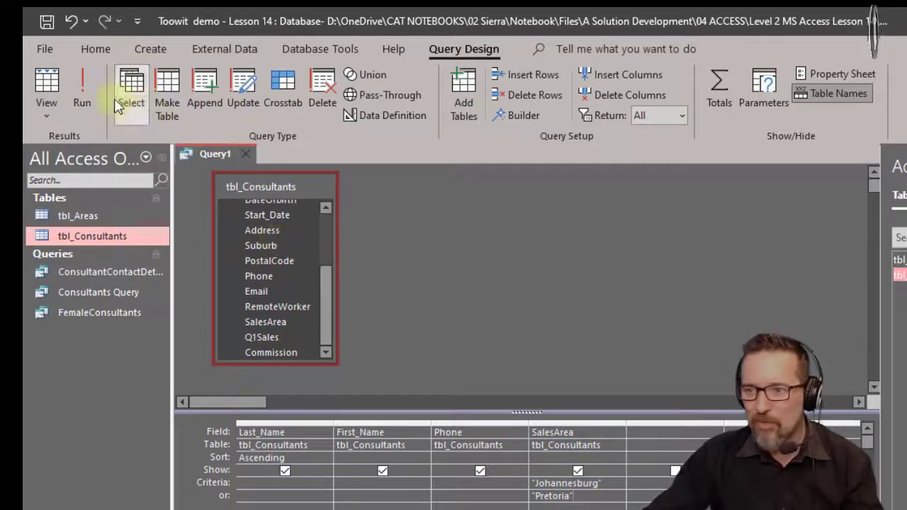
click(82, 87)
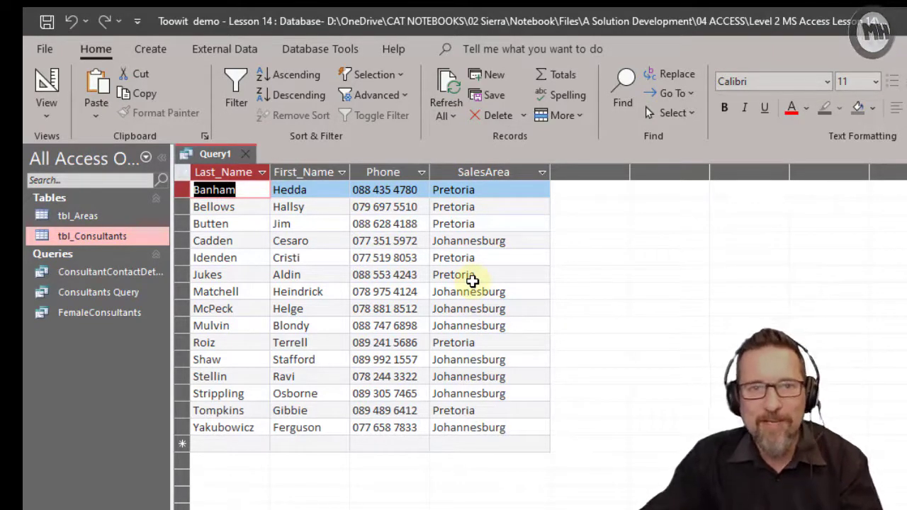
click(48, 81)
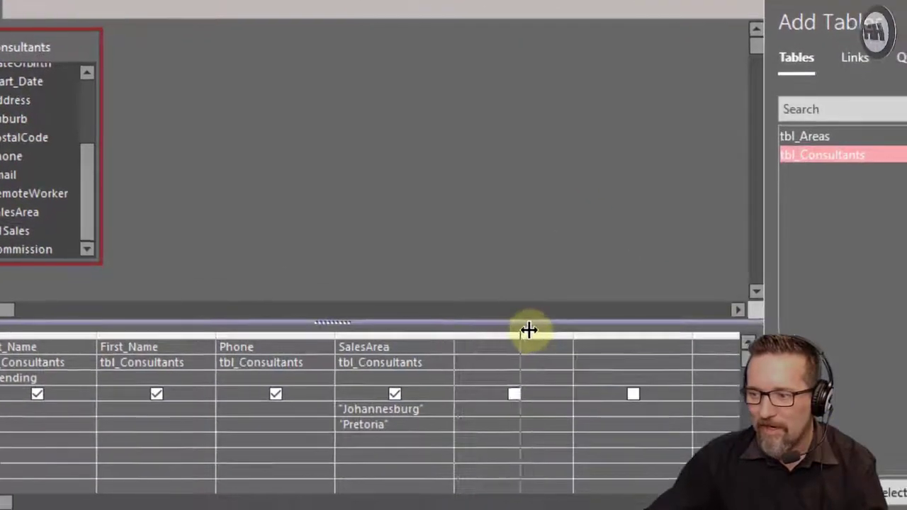
Replace the separate SalesArea criteria rows with the single expression "Johannesburg" OR "Pretoria" and run the query.
drag(529, 329, 528, 330)
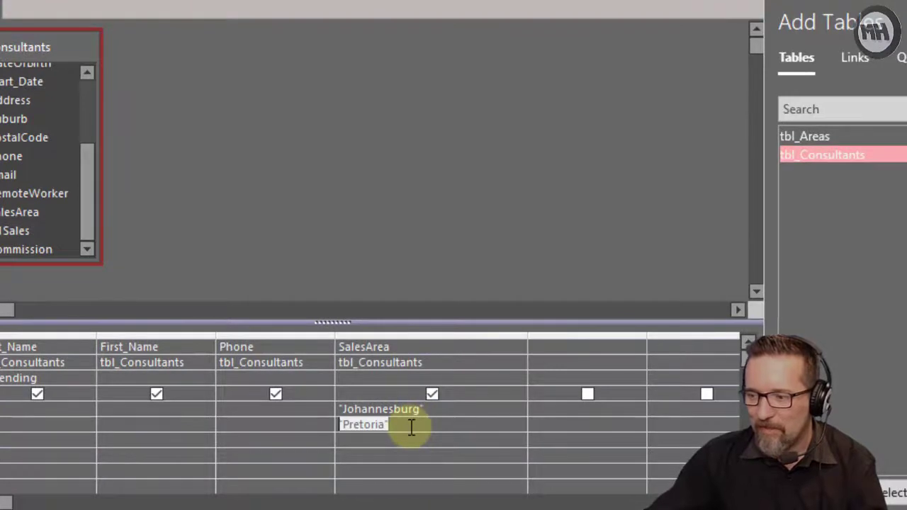
key(Delete)
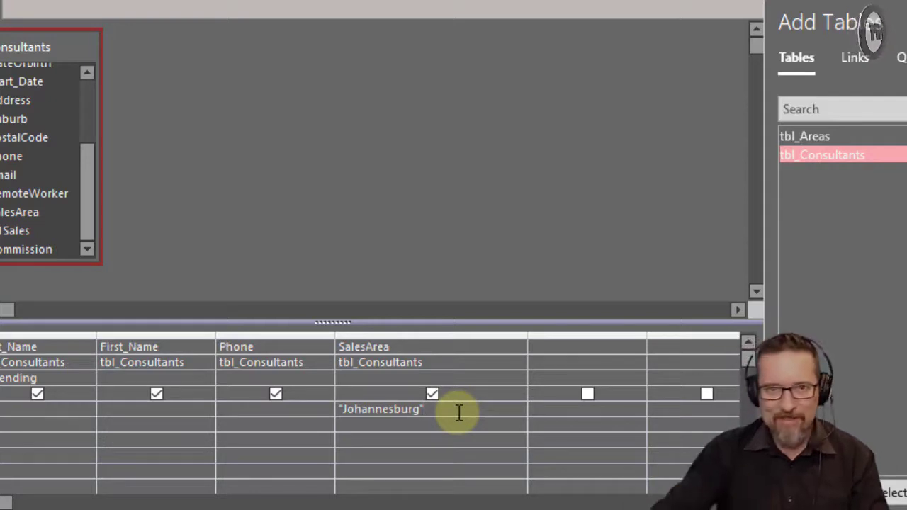
text(OR )
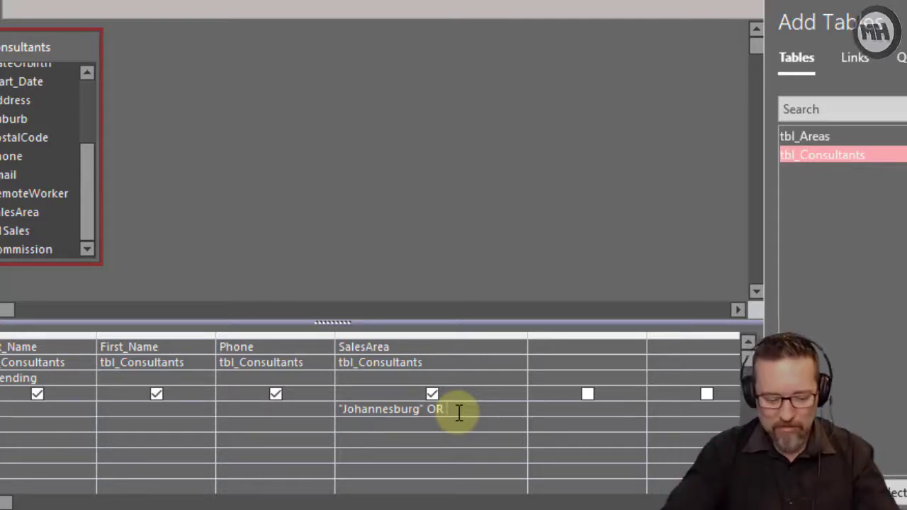
text("Pretoria")
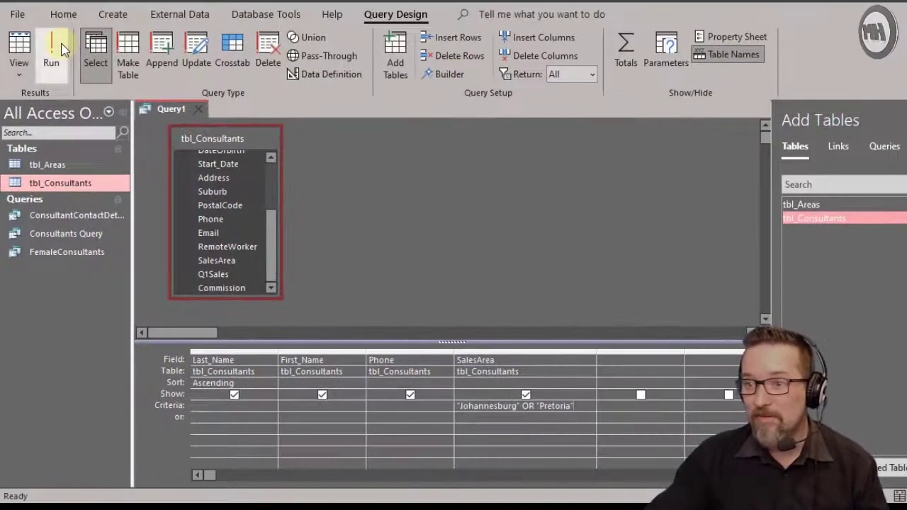
click(55, 43)
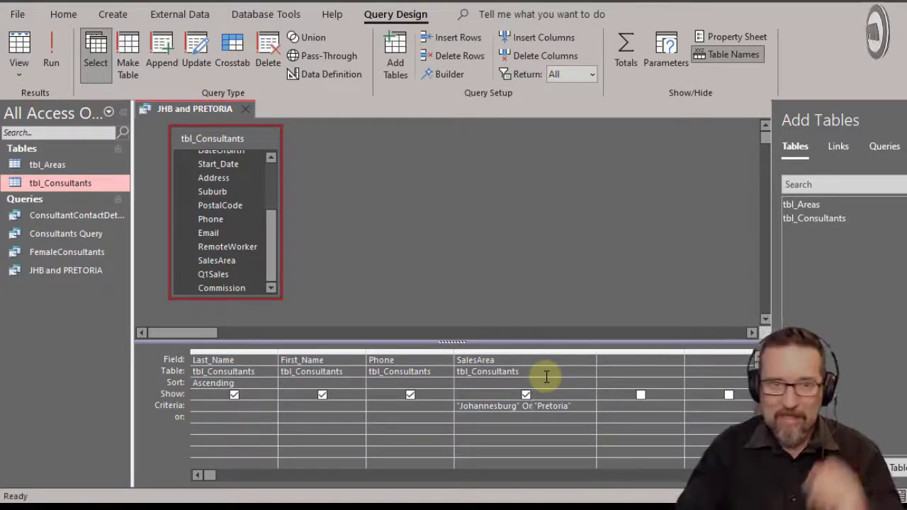
Test the JHB and PRETORIA query with AND in place of OR in the SalesArea criterion, and restore the OR operator.
key(BackSpace)
key(BackSpace)
key(BackSpace)
text(AND)
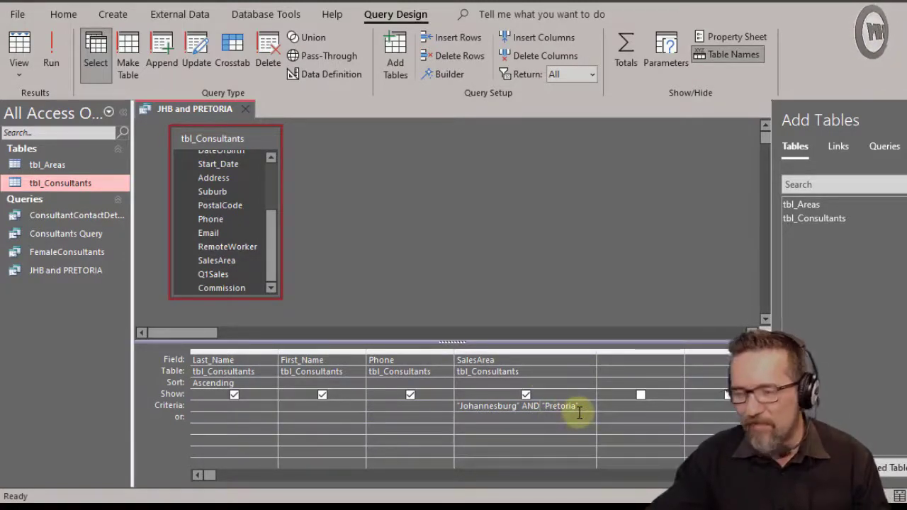
click(51, 51)
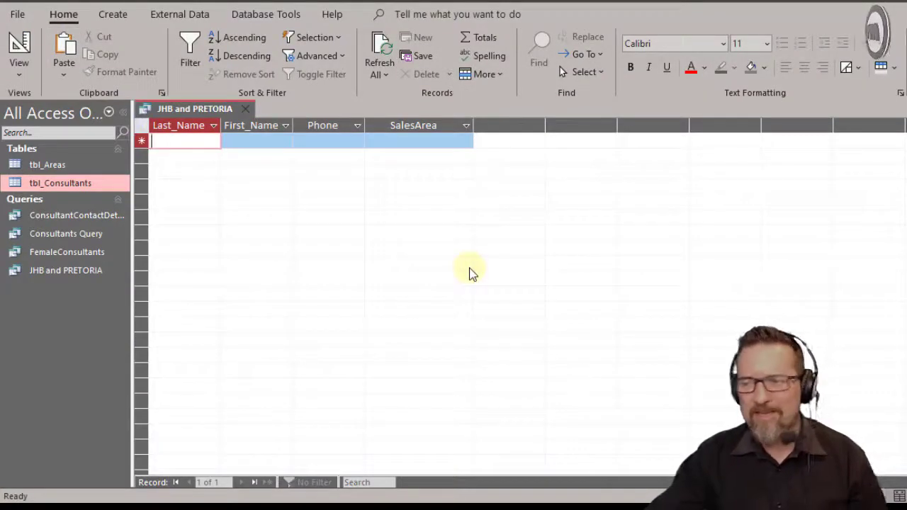
click(19, 43)
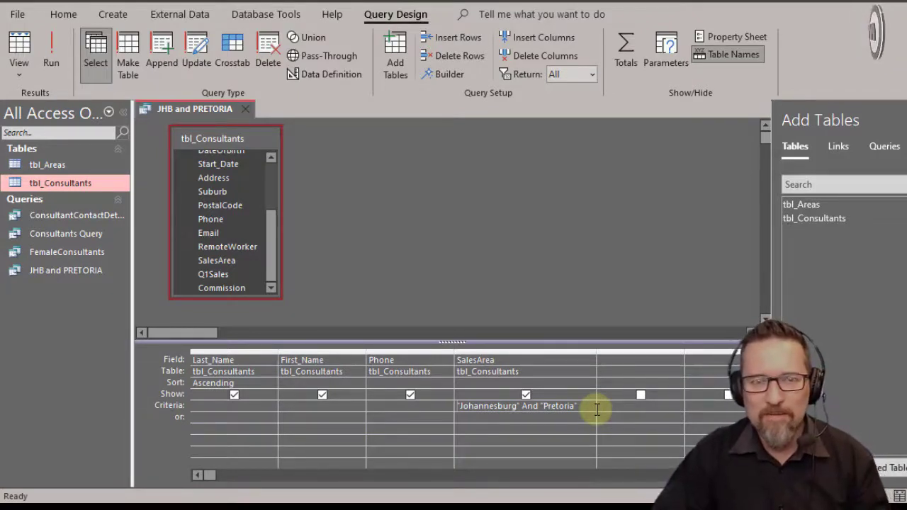
double_click(529, 406)
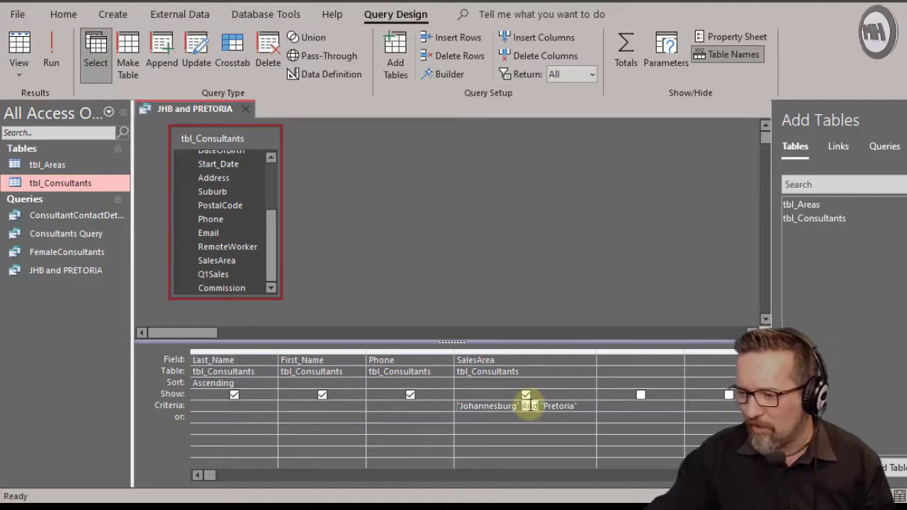
text(or)
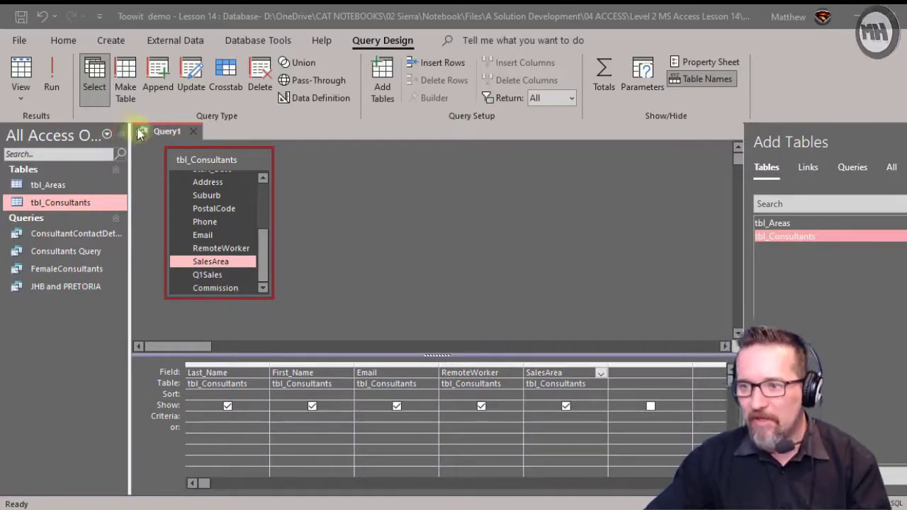
Open tbl_Consultants, examine its RemoteWorker and SalesArea columns, and close the table.
click(60, 204)
double_click(60, 204)
drag(496, 489, 651, 489)
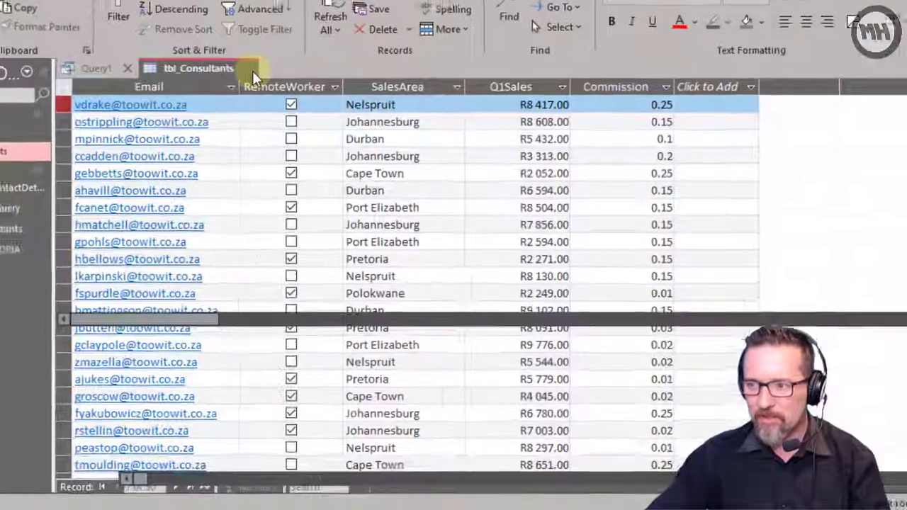
click(249, 68)
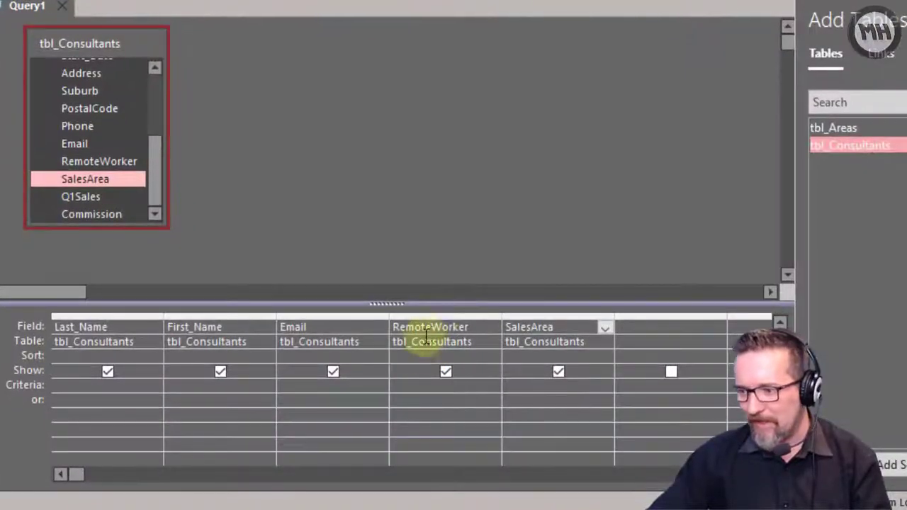
Move the SalesArea column ahead of RemoteWorker in the query grid.
click(536, 383)
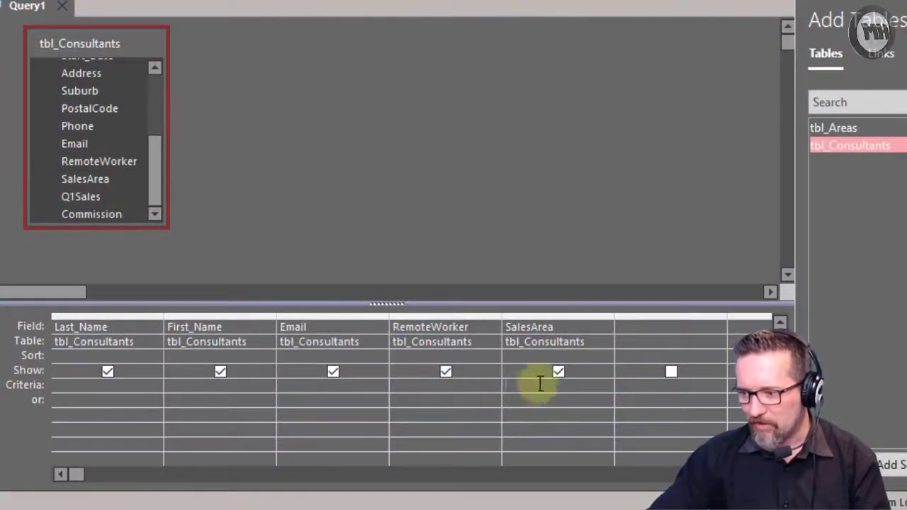
click(546, 315)
drag(547, 315, 428, 313)
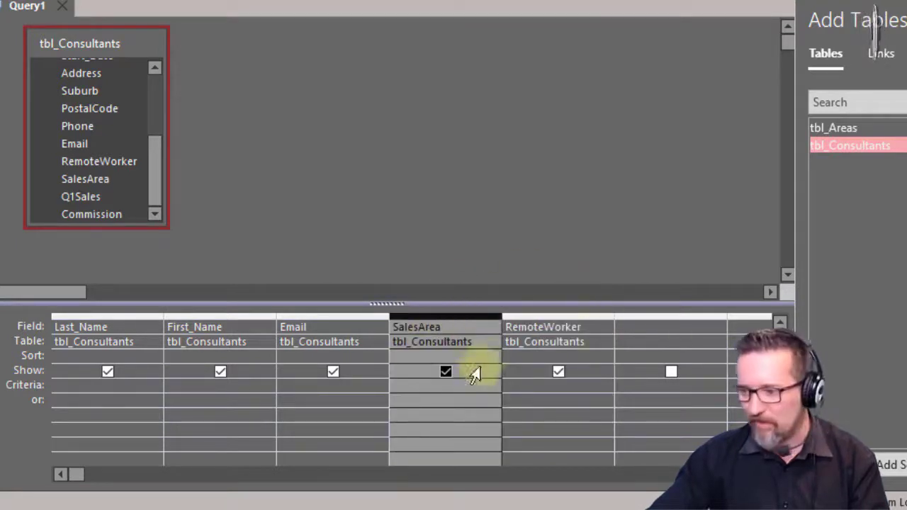
Set the SalesArea criterion to "Durban" and the RemoteWorker criterion to TRUE, and view the query's records.
click(461, 390)
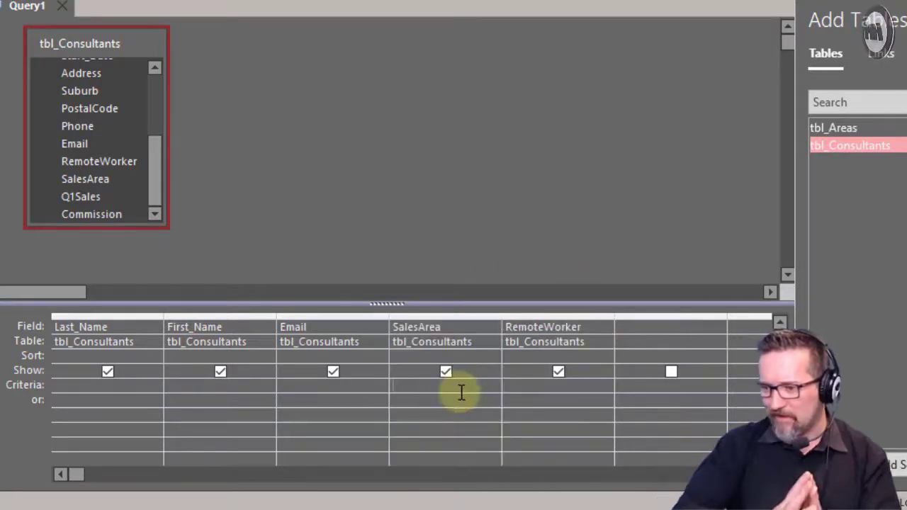
text("Durb)
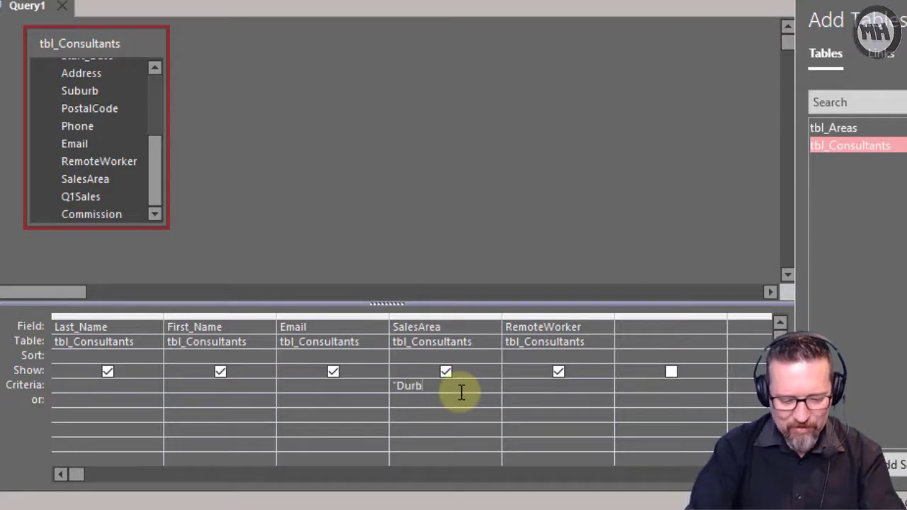
text(an")
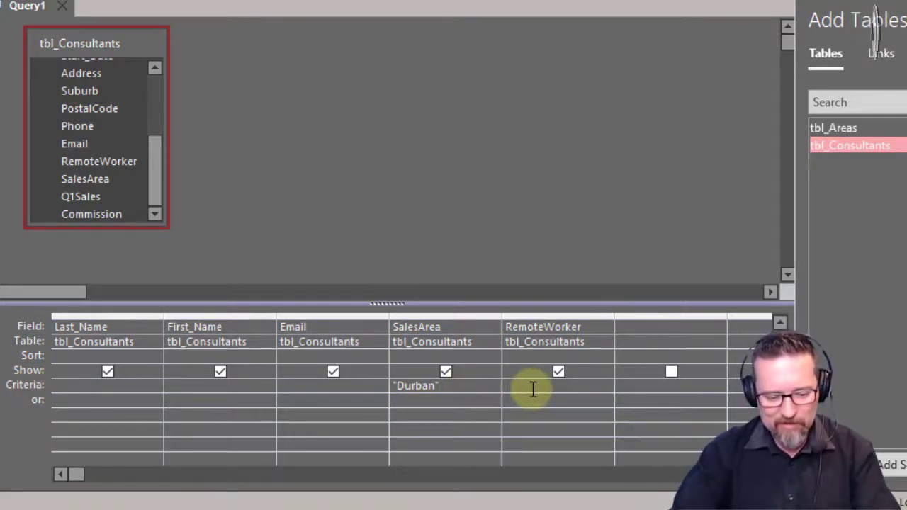
text(TRUE)
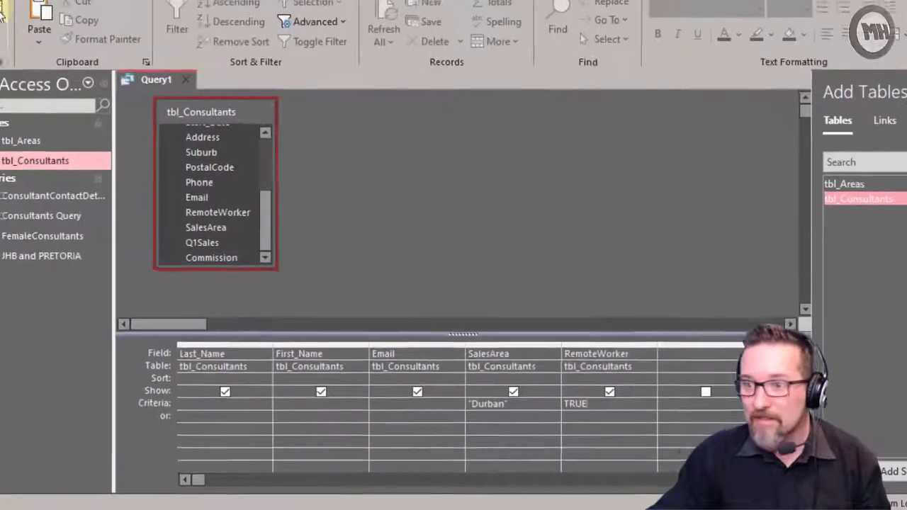
click(2, 16)
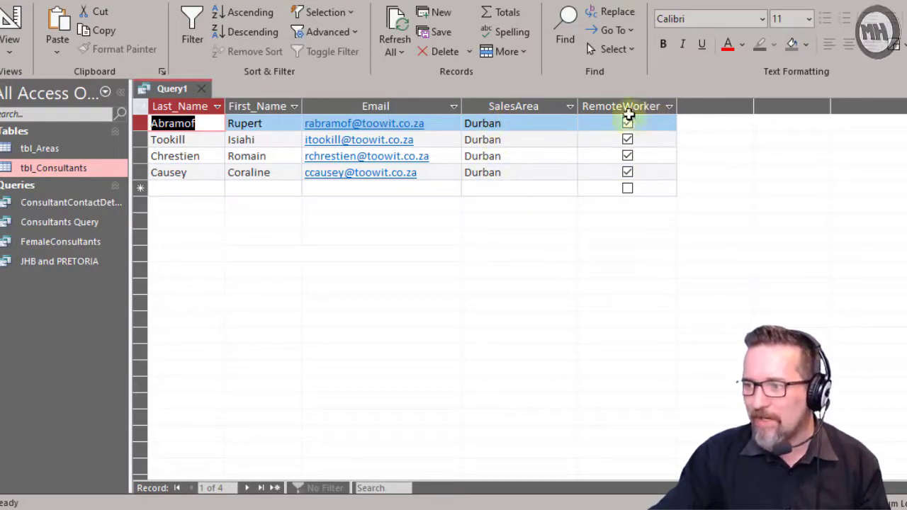
click(15, 24)
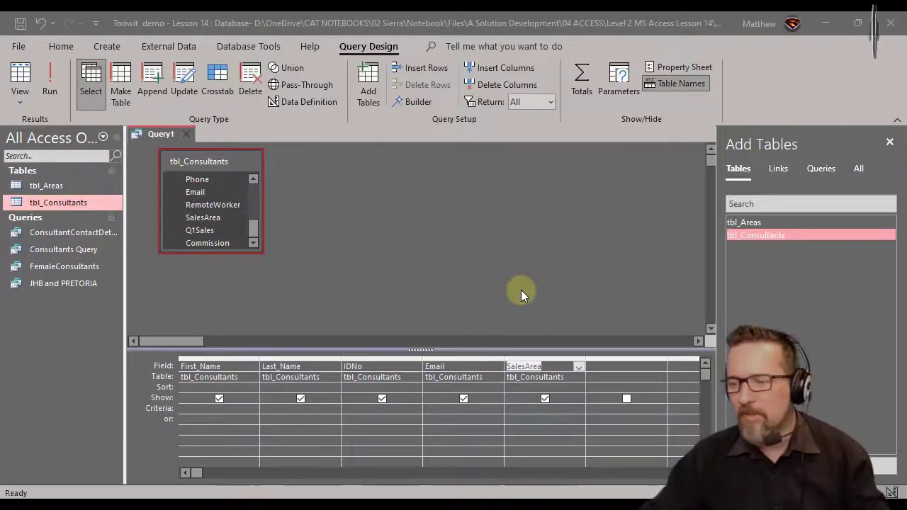
Set the SalesArea criterion to NOT "Nelspruit" and run the query.
click(560, 338)
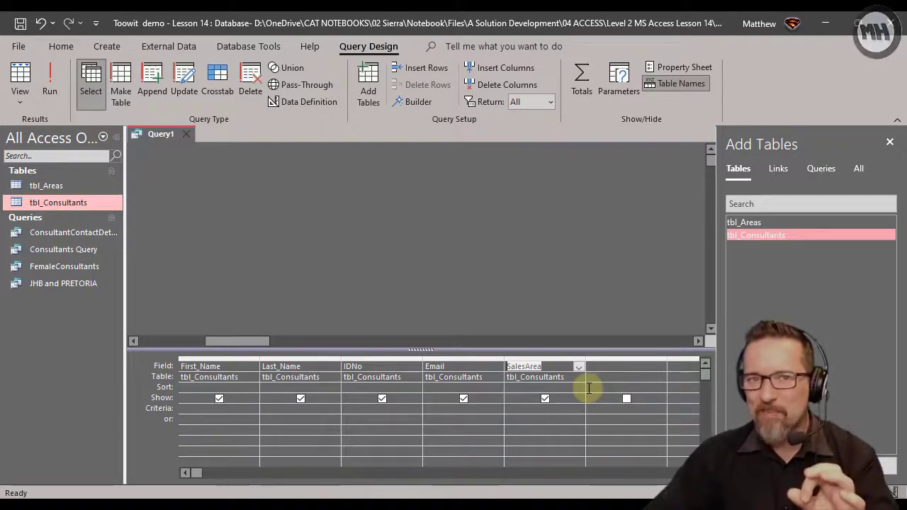
click(571, 409)
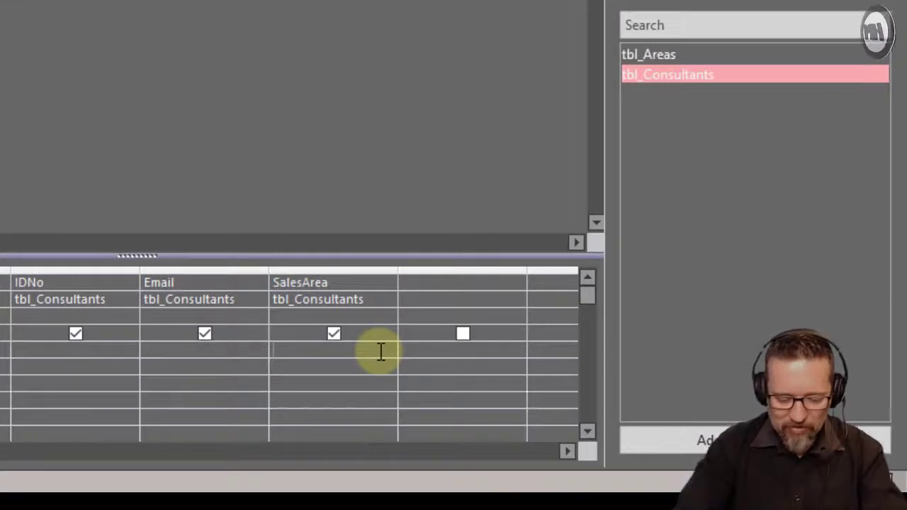
text(NOT)
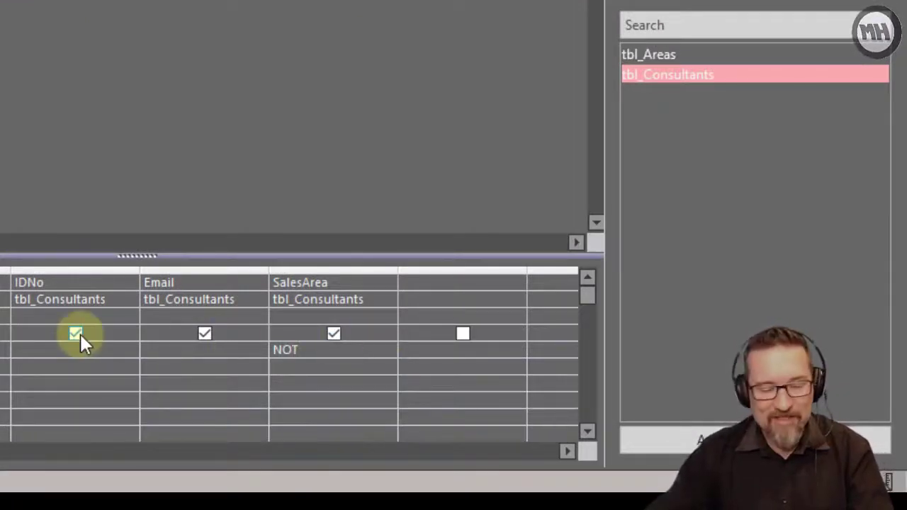
text( ")
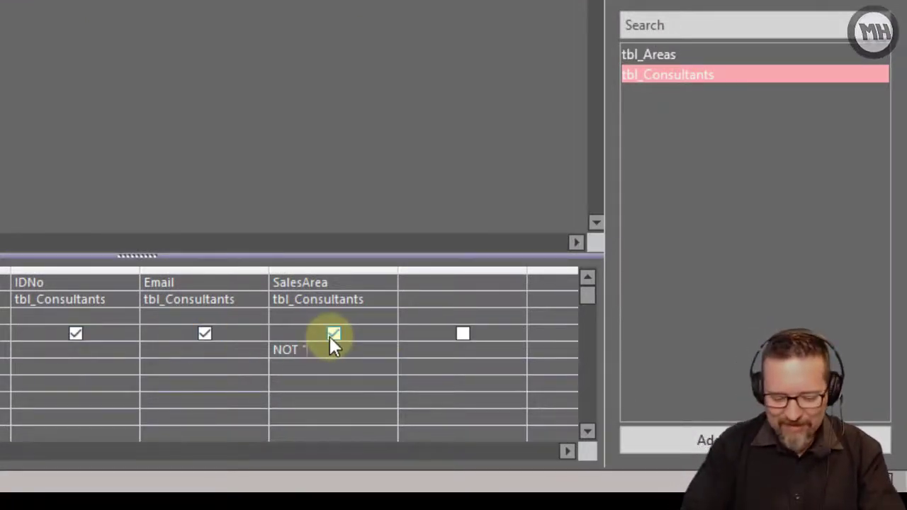
text(Nel)
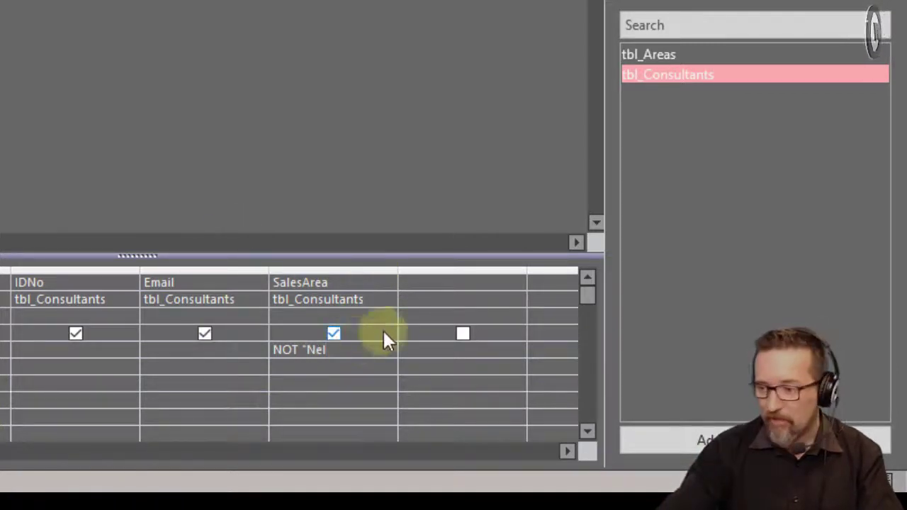
text(sp)
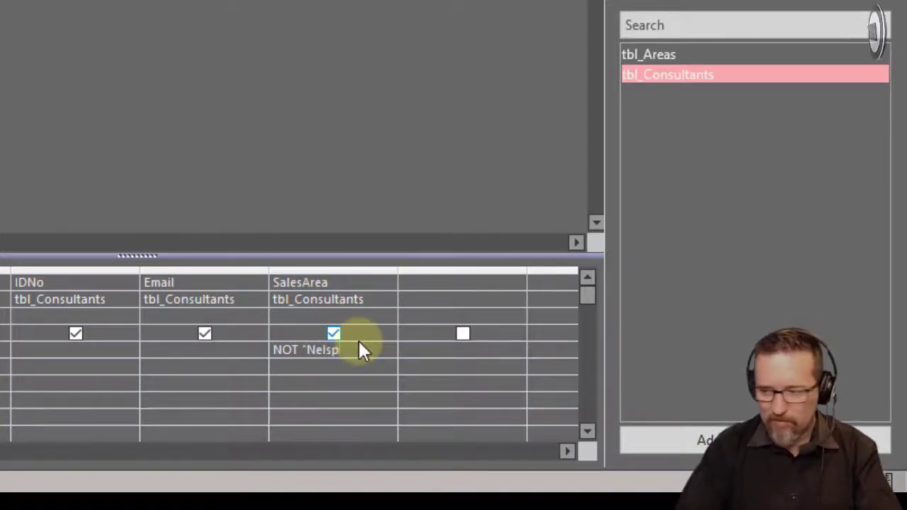
text(ruit)
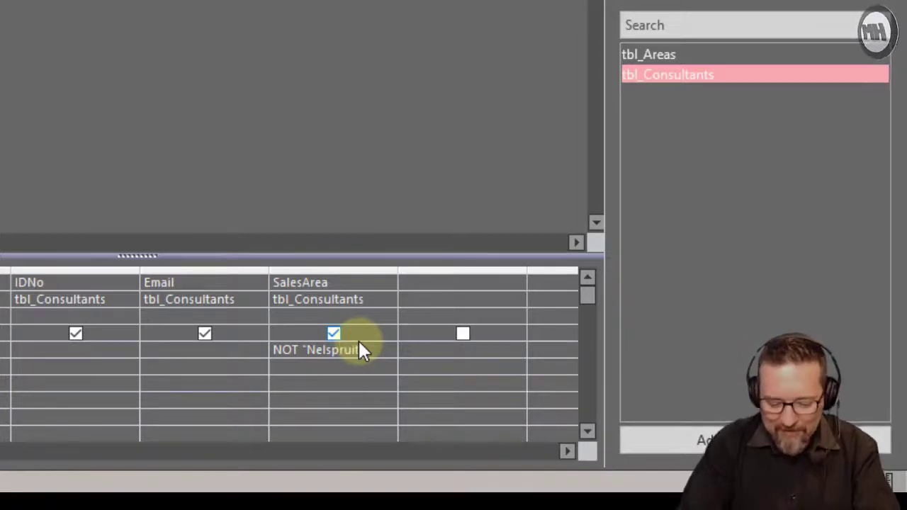
text(")
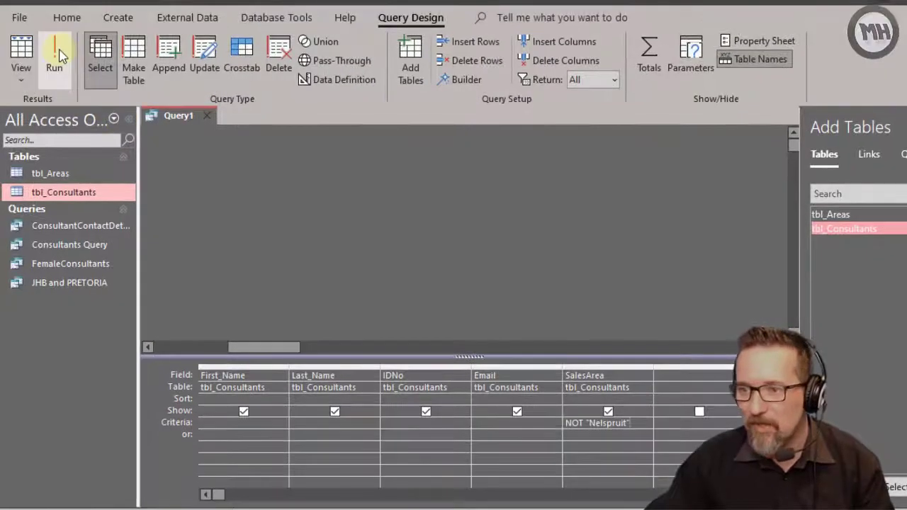
click(54, 45)
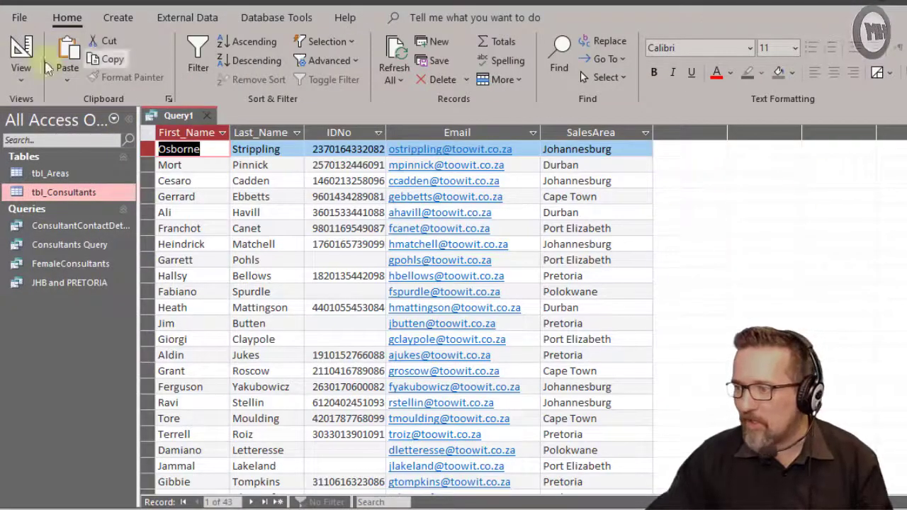
Sort the query by SalesArea in ascending order, run it, and check the SalesArea values through the last record.
click(21, 47)
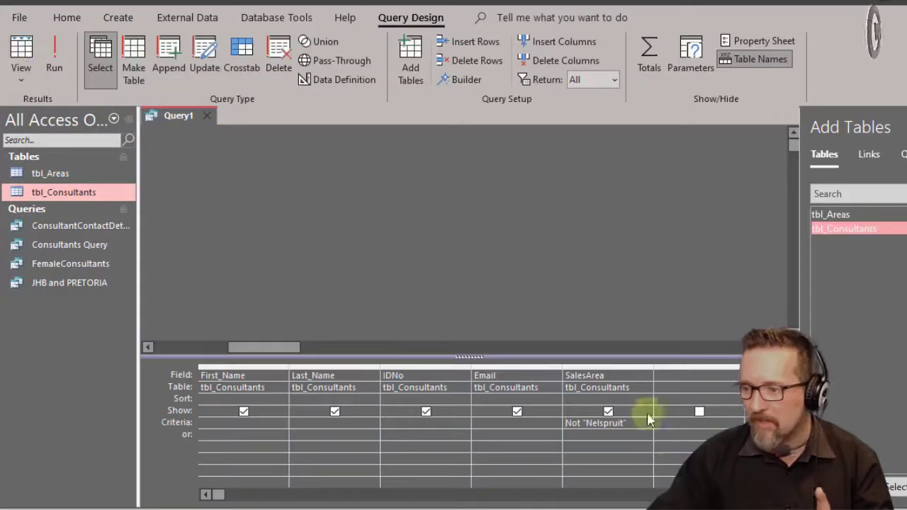
click(635, 390)
click(647, 400)
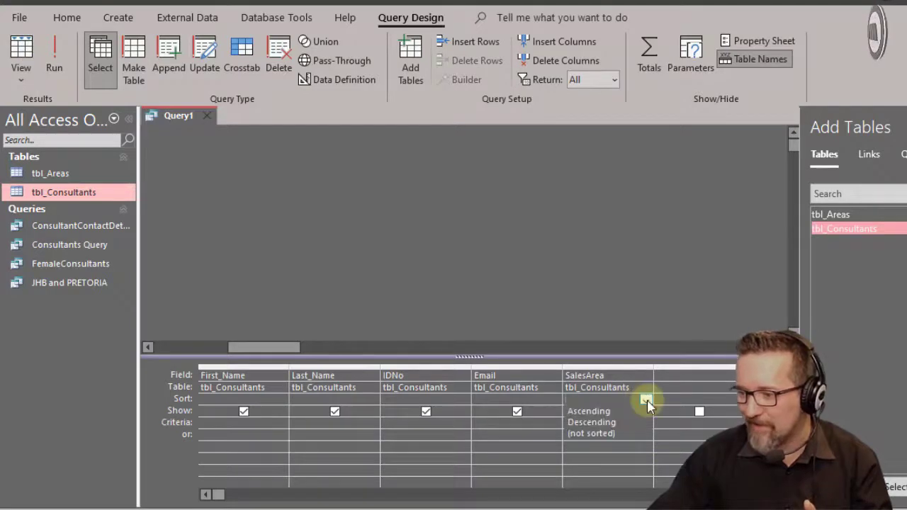
click(635, 410)
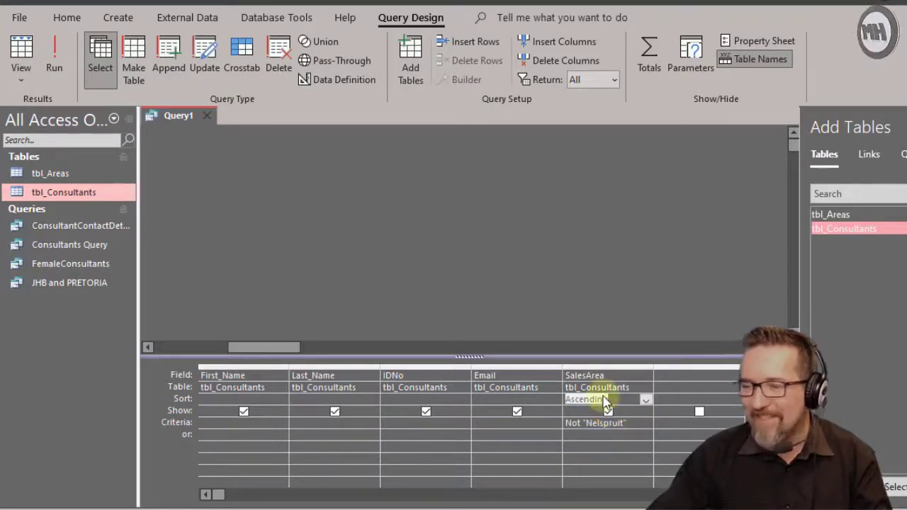
click(56, 42)
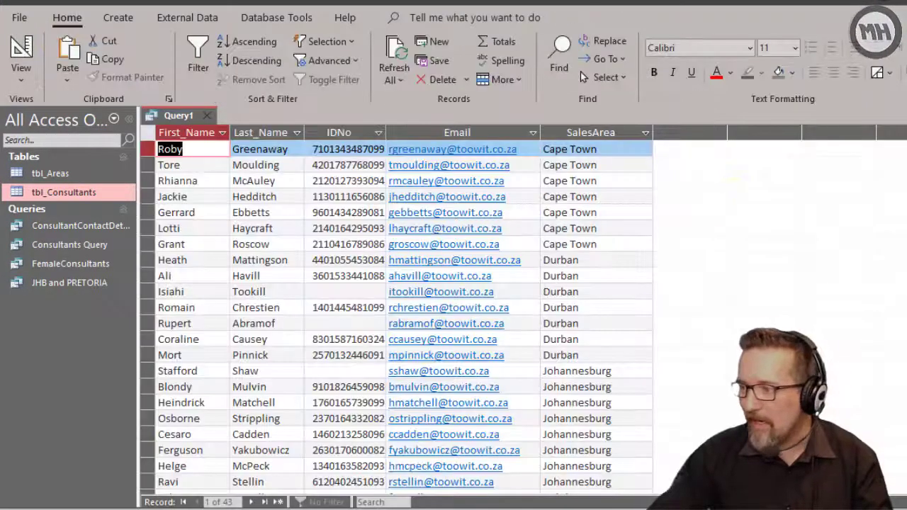
scroll(397, 312, down, 7)
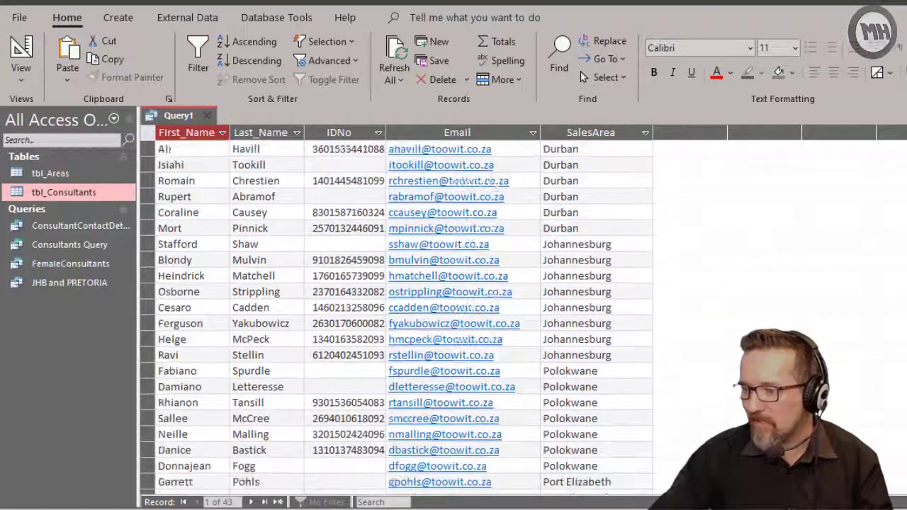
scroll(396, 312, down, 2)
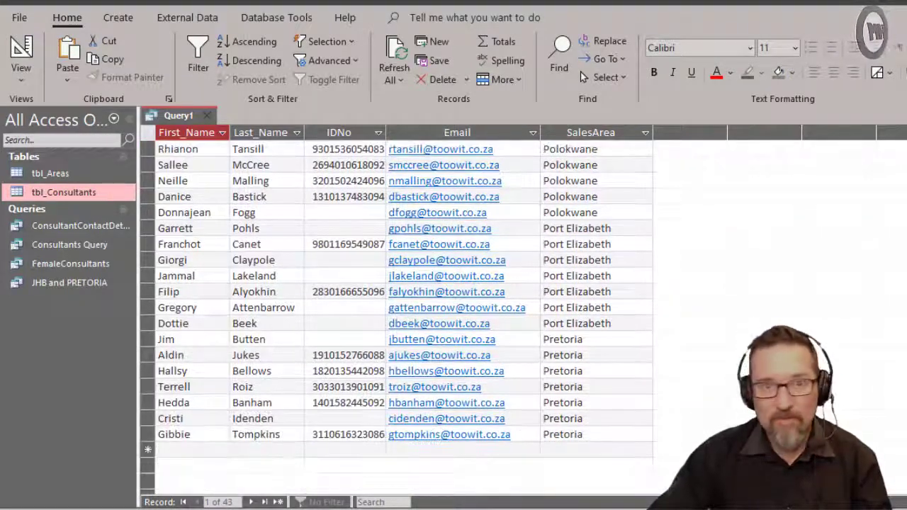
scroll(397, 312, up, 8)
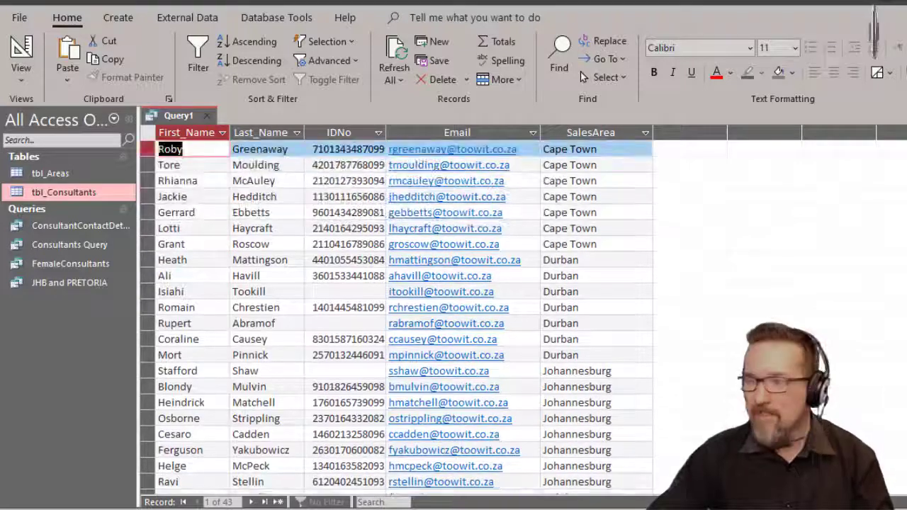
Replace the Not operator with <> in the "Nelspruit" SalesArea criterion, run the query, and look through its records.
click(20, 58)
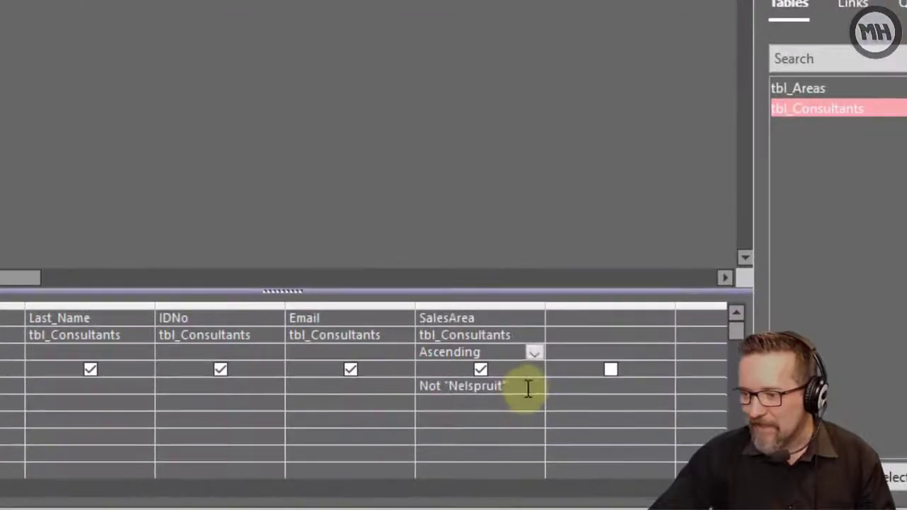
click(576, 420)
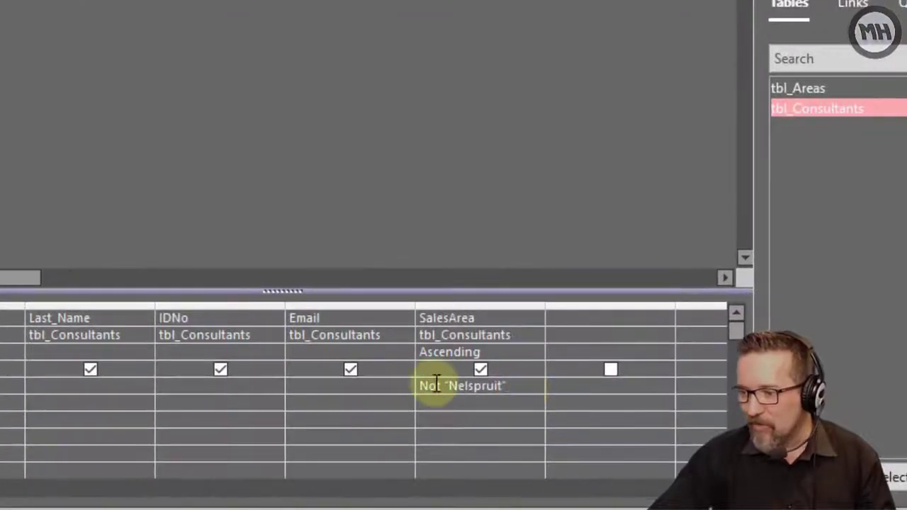
drag(440, 385, 409, 383)
text(<>)
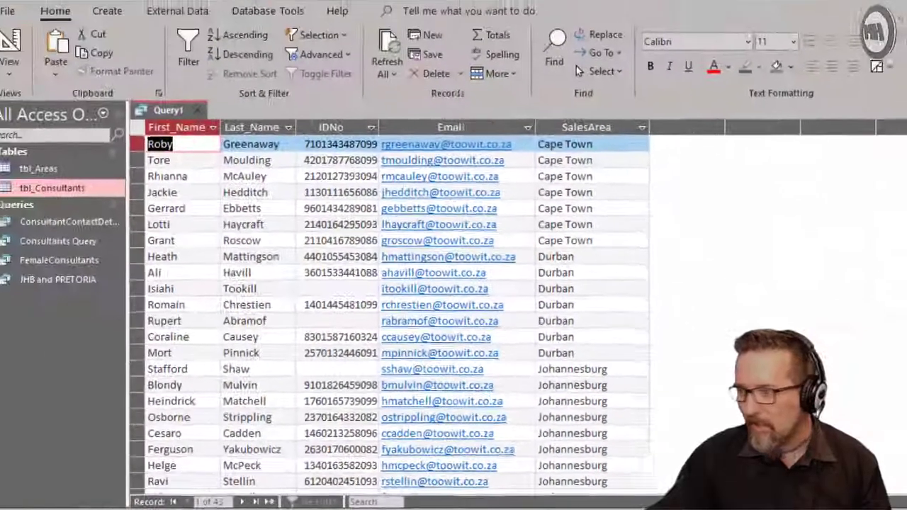
scroll(396, 311, down, 1)
scroll(397, 312, down, 9)
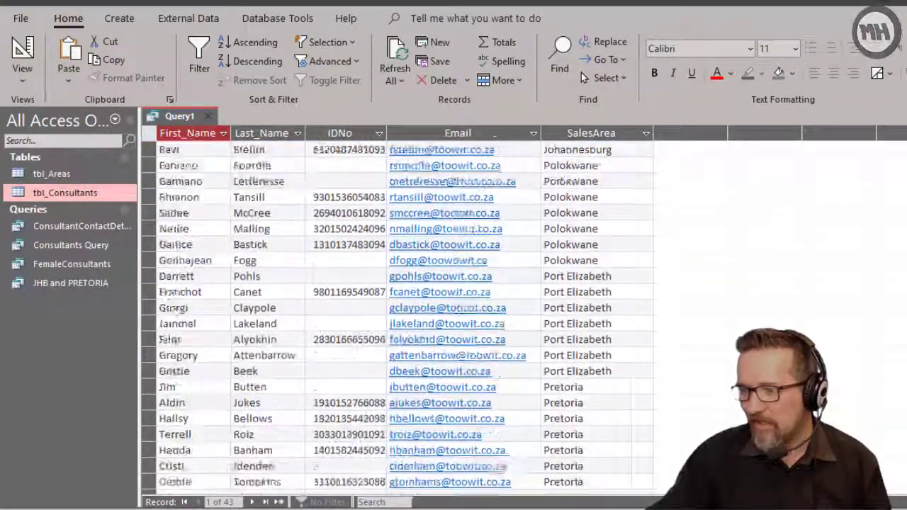